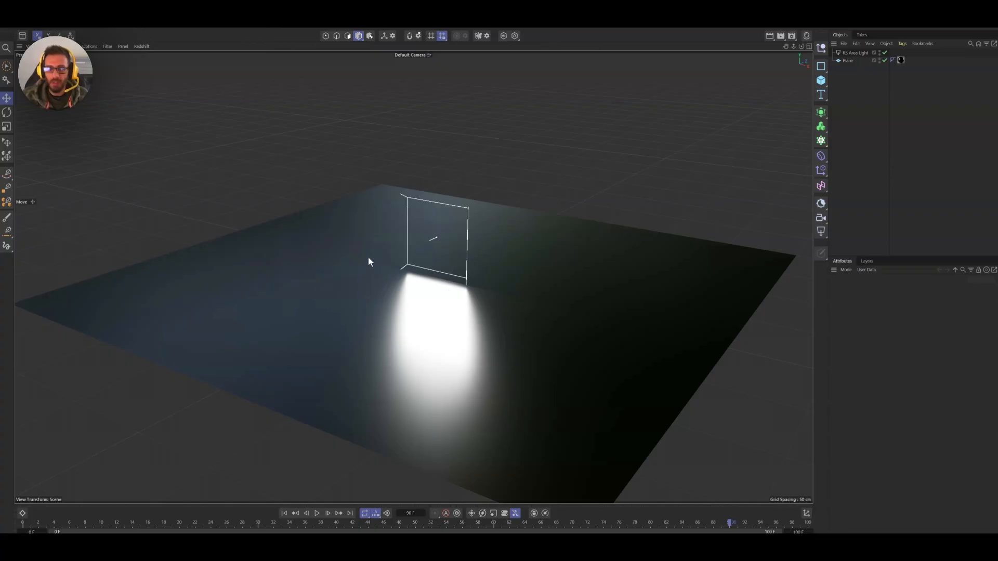
# - Add the Dasky Flash Light tag to the RS Area Light
pyautogui.keyDown('alt'); pyautogui.moveTo(270, 334); pyautogui.dragTo(436, 268); pyautogui.keyUp('alt')
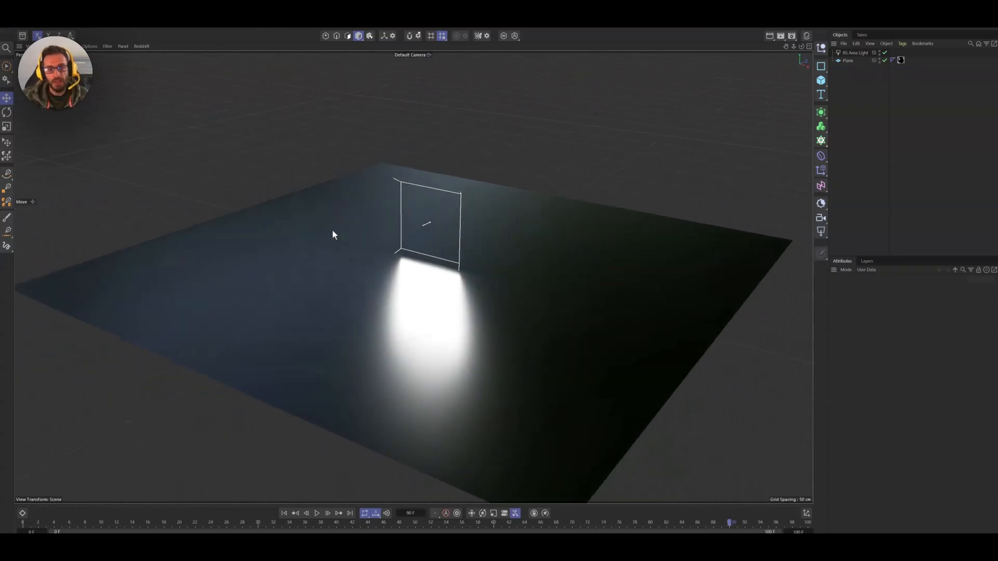
pyautogui.keyDown('alt'); pyautogui.moveTo(472, 210); pyautogui.dragTo(434, 259); pyautogui.keyUp('alt')
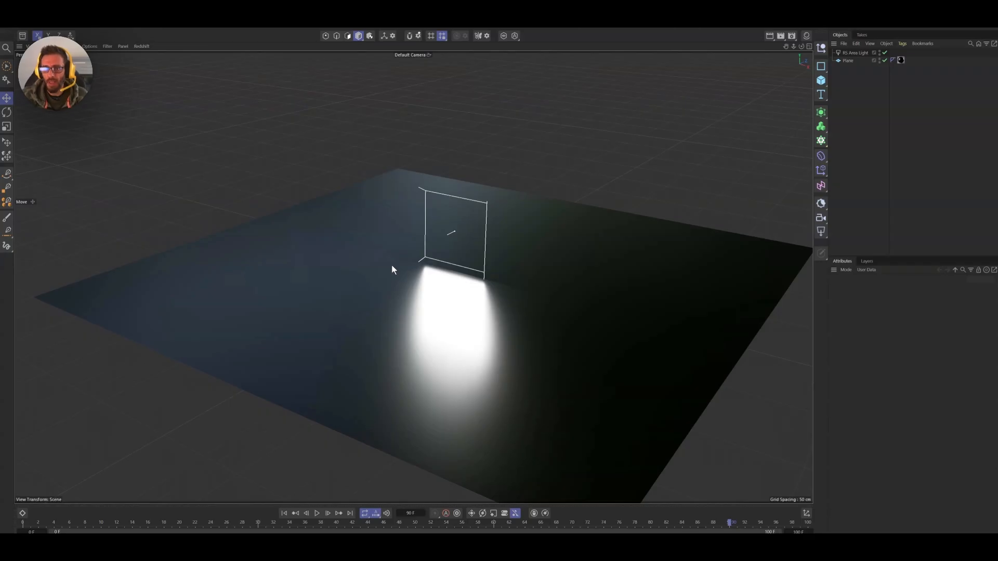
pyautogui.rightClick(854, 55)
pyautogui.moveTo(879, 90)
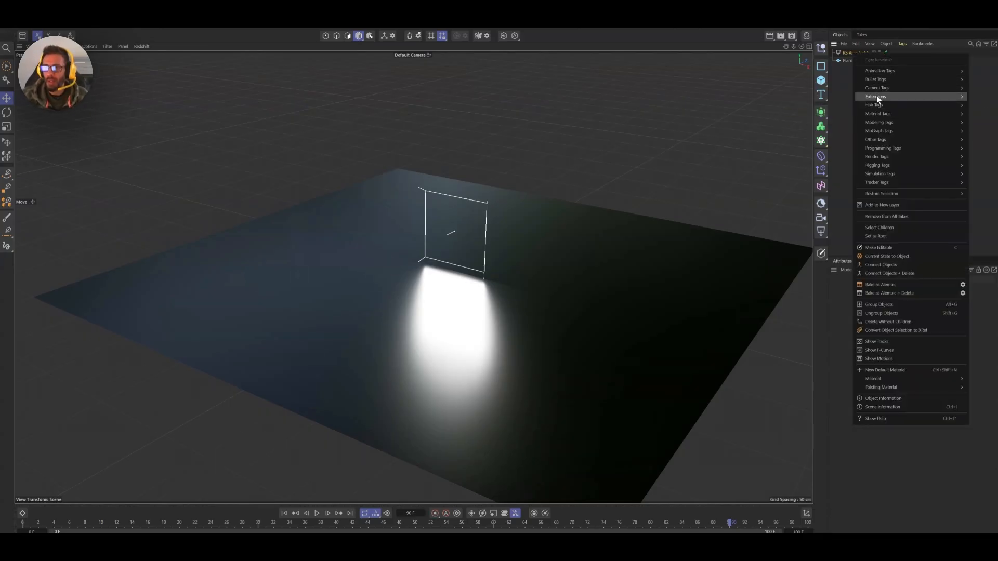
pyautogui.moveTo(823, 106)
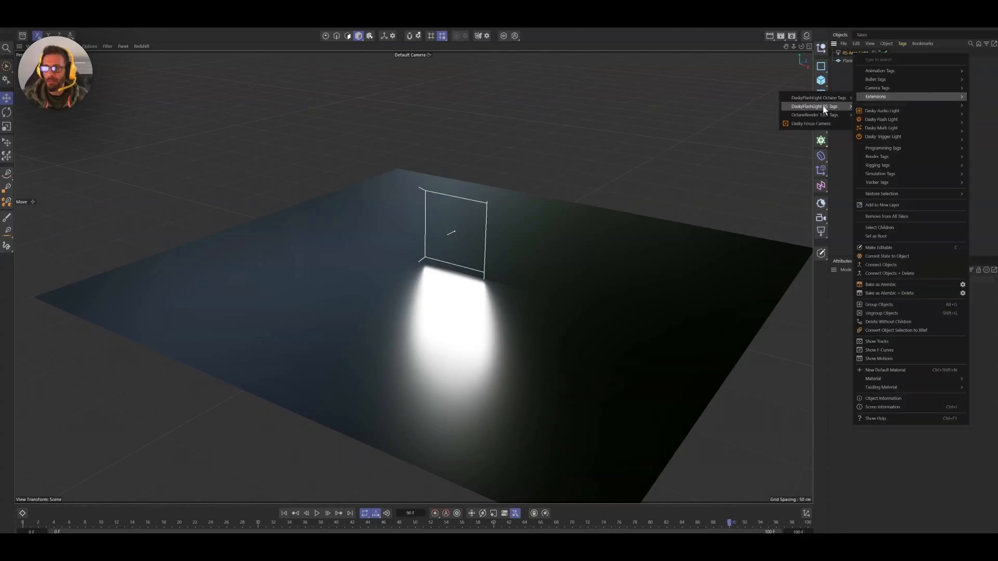
pyautogui.click(878, 120)
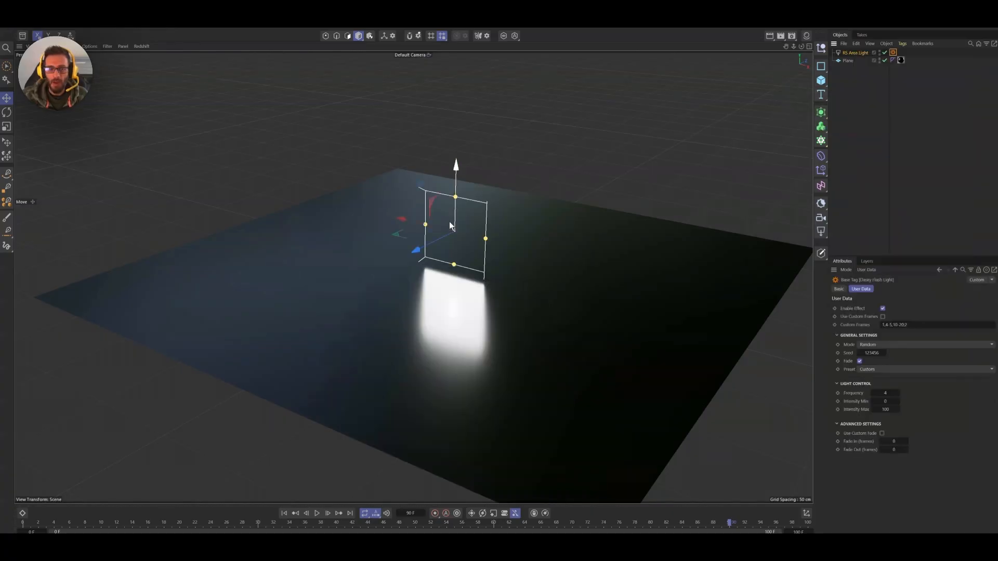
# - Show the Dasky Flash Light tag's settings and play the animation from frame 0
pyautogui.click(510, 174)
pyautogui.keyDown('alt'); pyautogui.moveTo(494, 238); pyautogui.dragTo(450, 234, button='middle'); pyautogui.keyUp('alt')
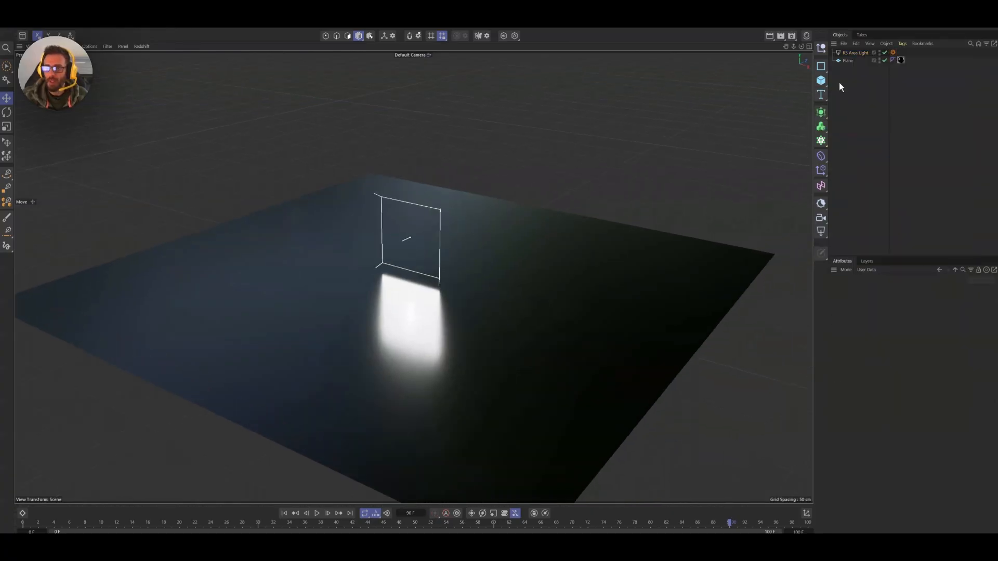
pyautogui.click(893, 52)
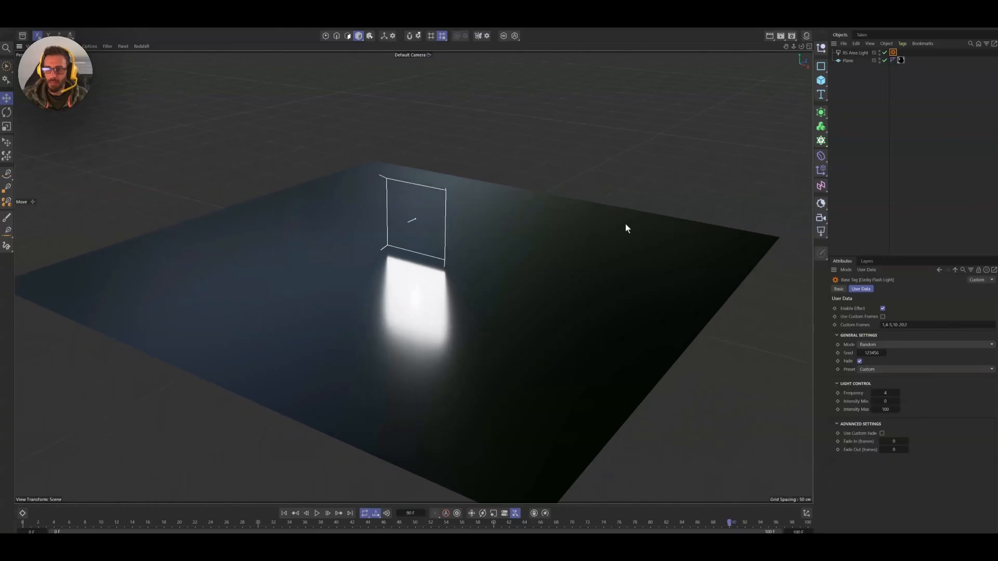
pyautogui.keyDown('alt'); pyautogui.moveTo(626, 224); pyautogui.dragTo(214, 496); pyautogui.keyUp('alt')
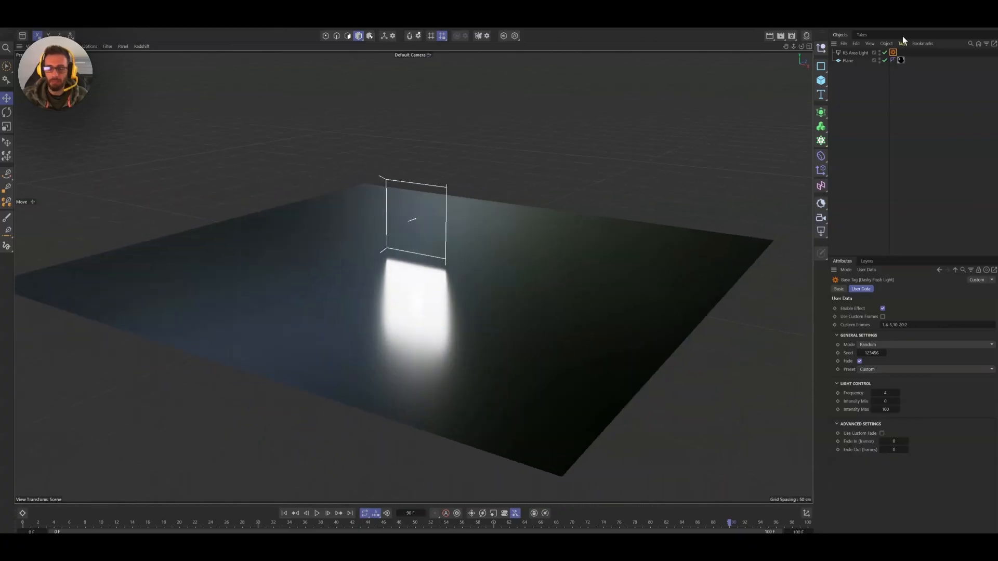
pyautogui.click(285, 513)
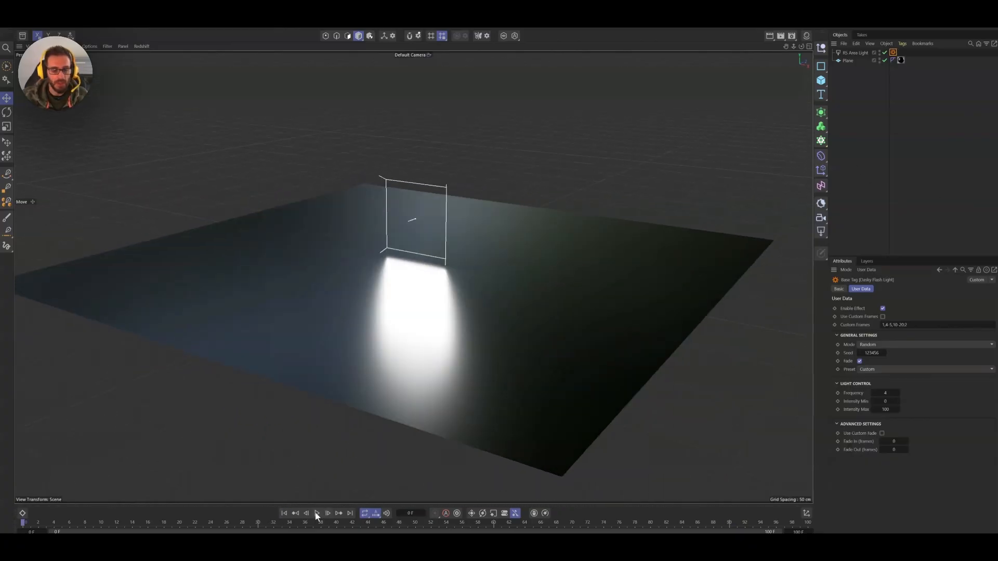
pyautogui.click(317, 513)
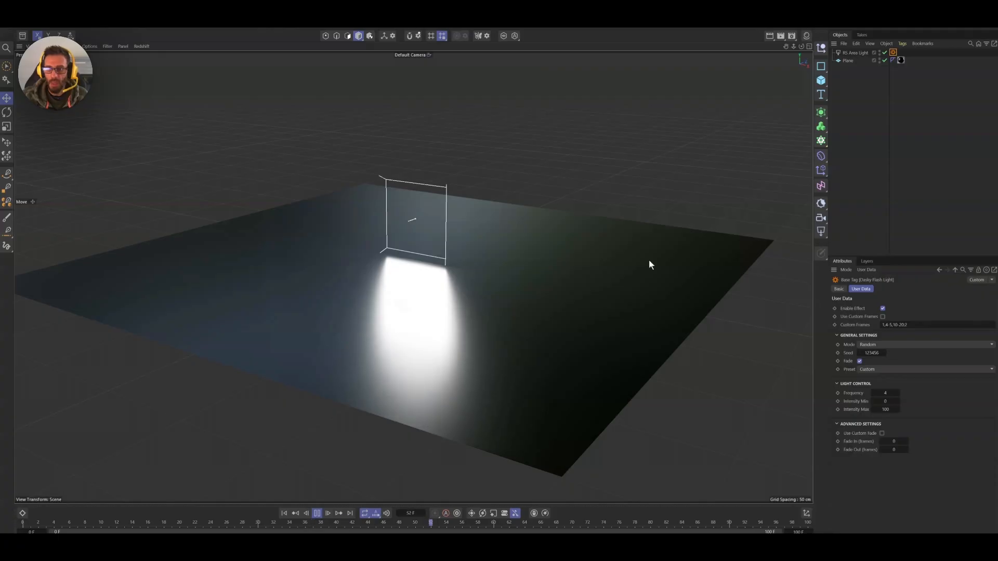
# - Set the flash light's Frequency to 8 during playback
pyautogui.click(885, 393)
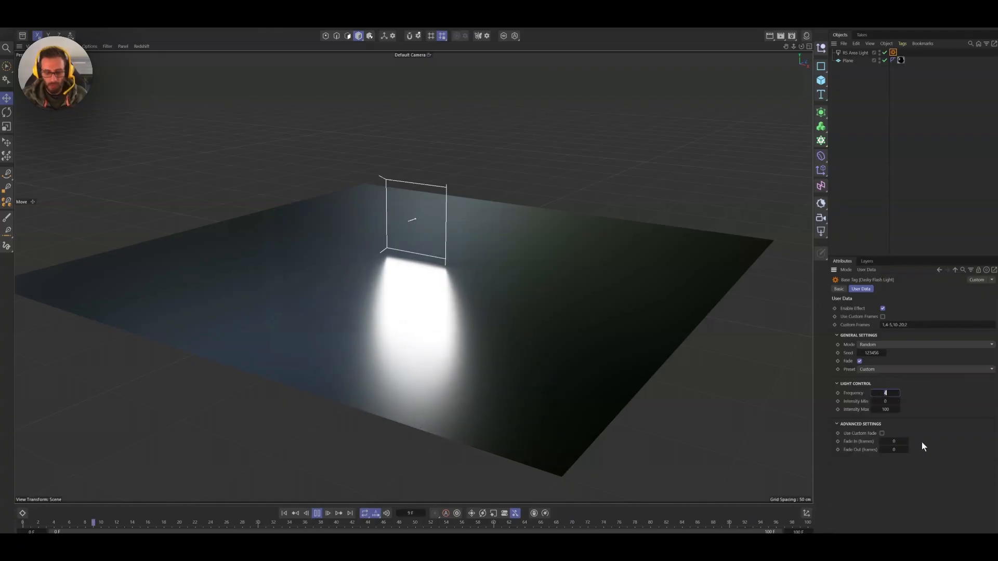
pyautogui.write('8')
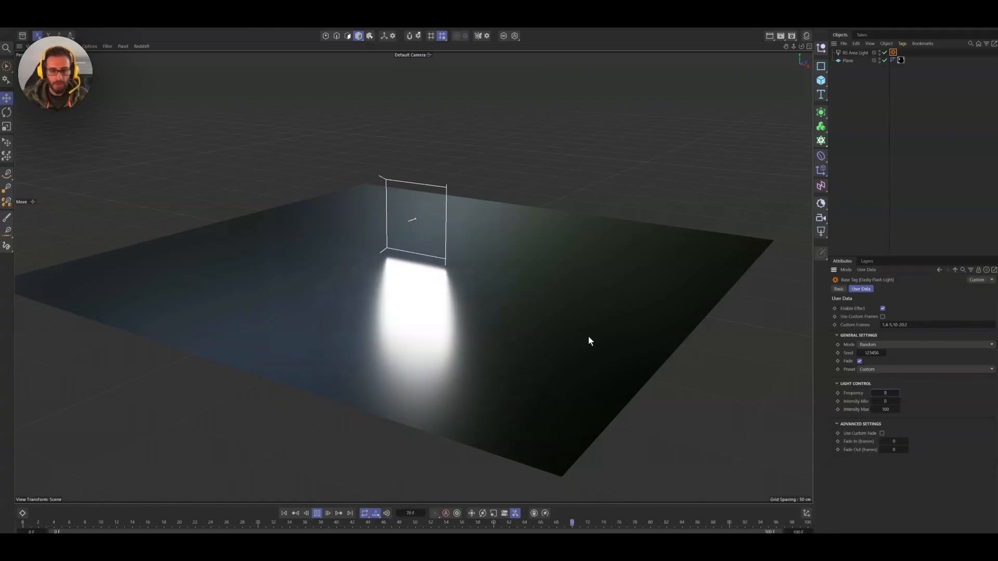
pyautogui.scroll(3, 479, 266)
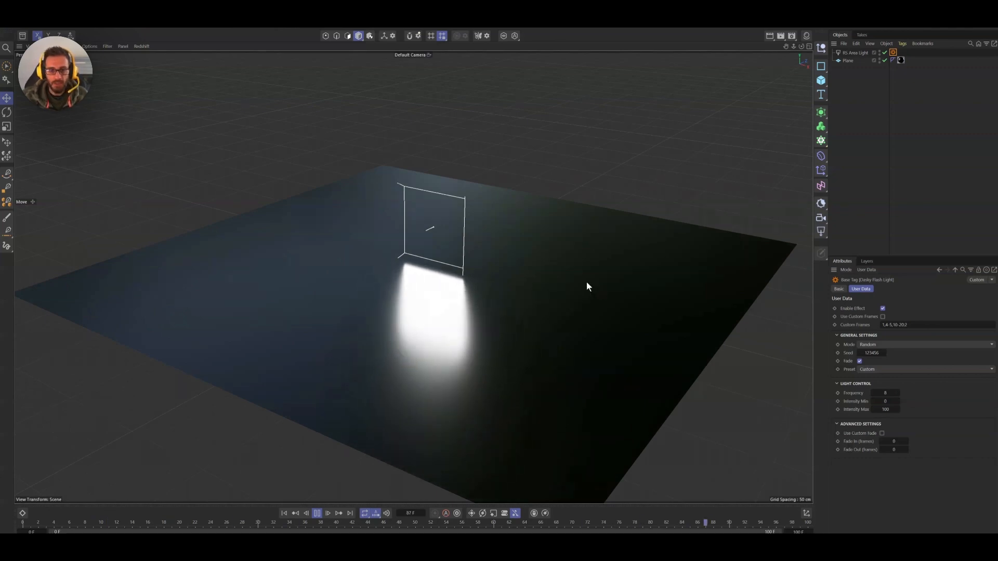
# - Set Custom Frames to 10-50,75-100 and preview the effect by switching Use Custom Frames on and back off
pyautogui.click(916, 325)
pyautogui.write('10')
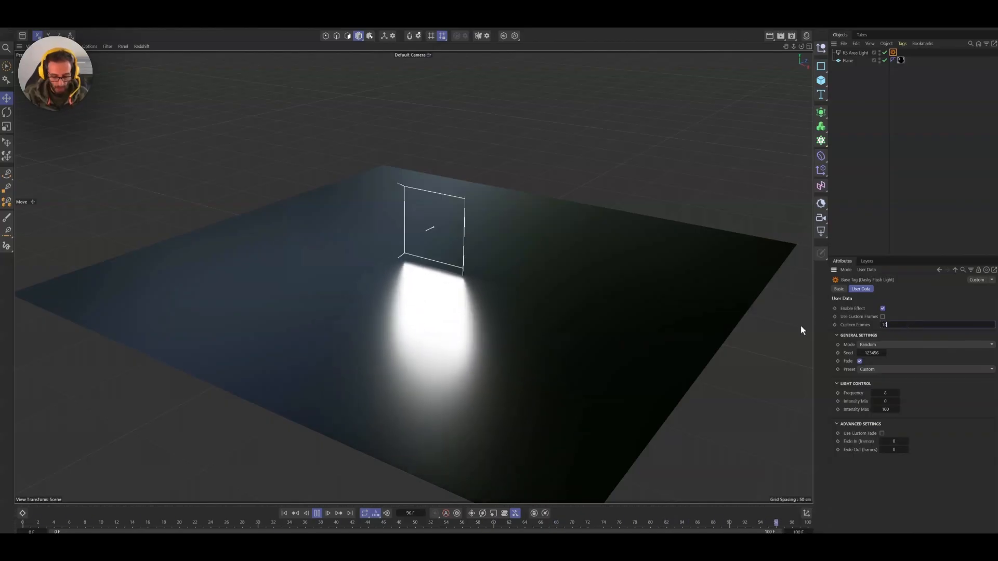
pyautogui.write('-50')
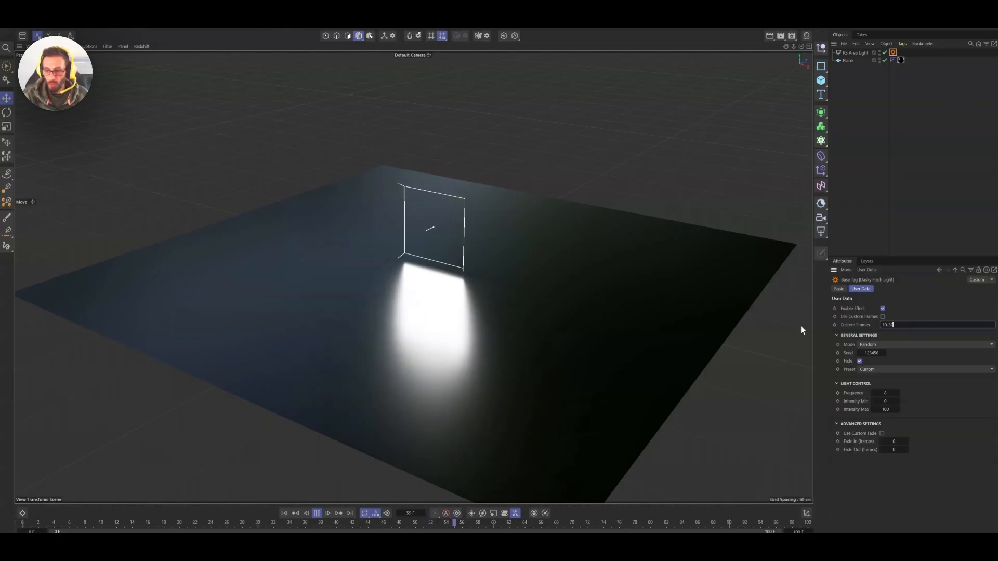
pyautogui.write(',')
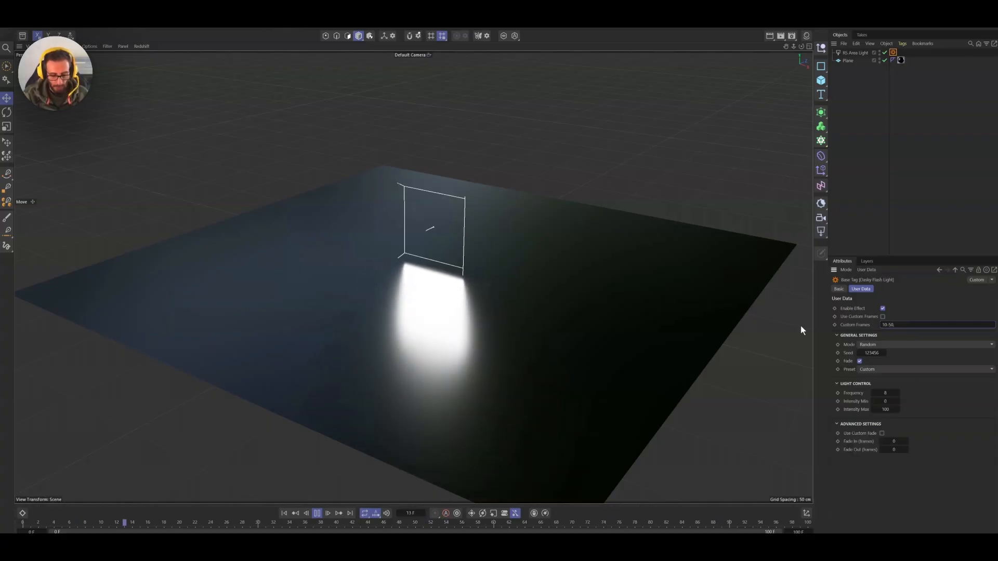
pyautogui.write('75')
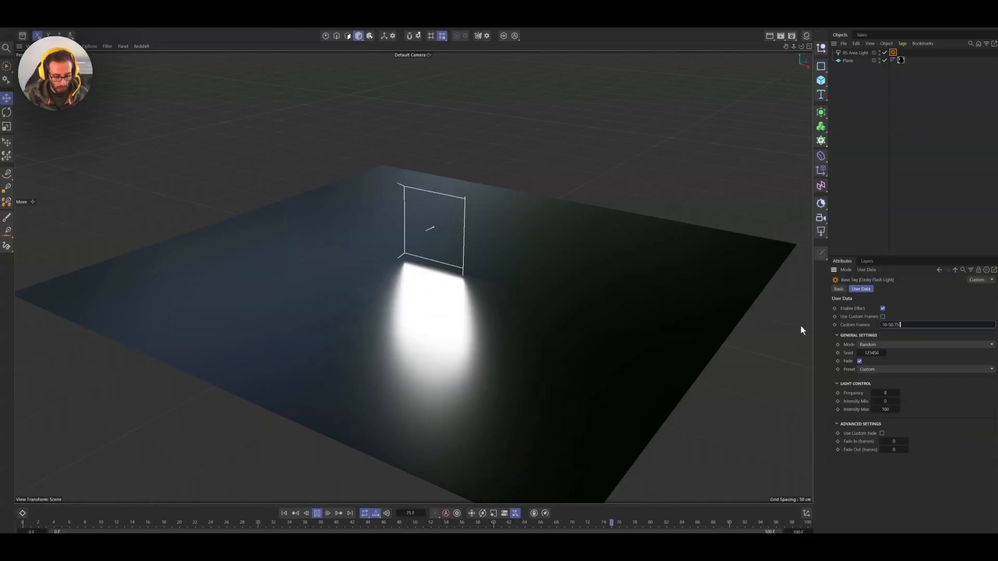
pyautogui.write('-100')
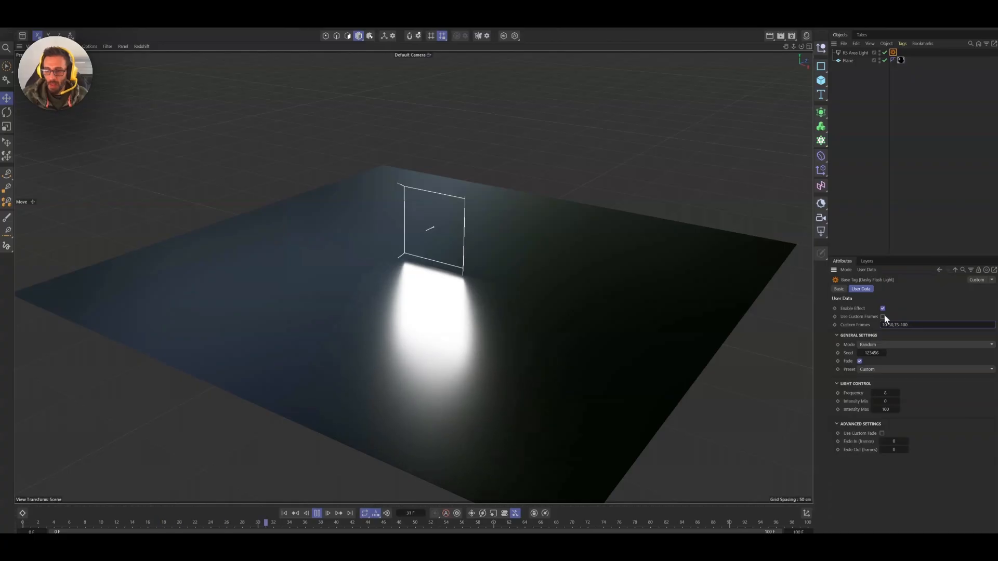
pyautogui.click(882, 317)
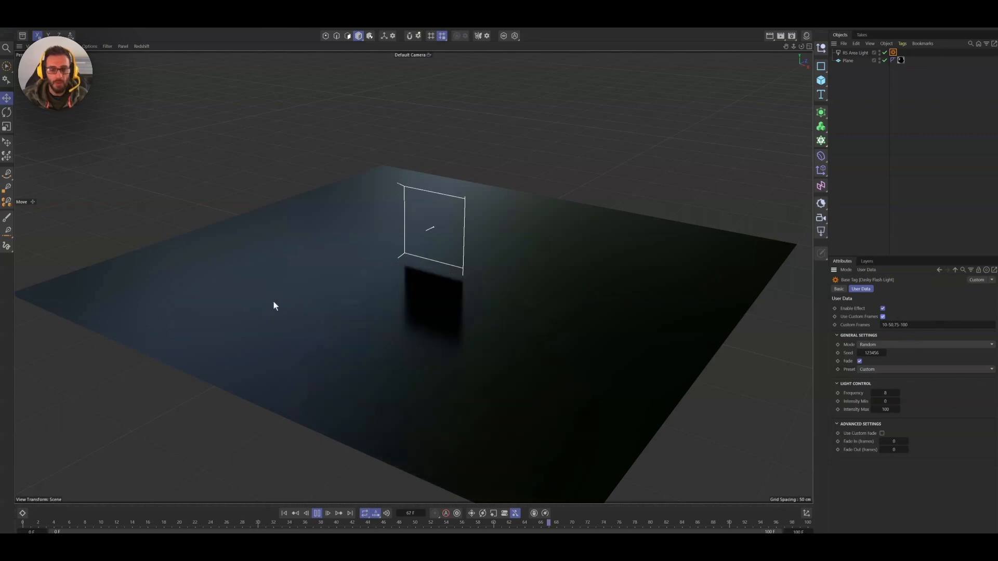
pyautogui.click(882, 317)
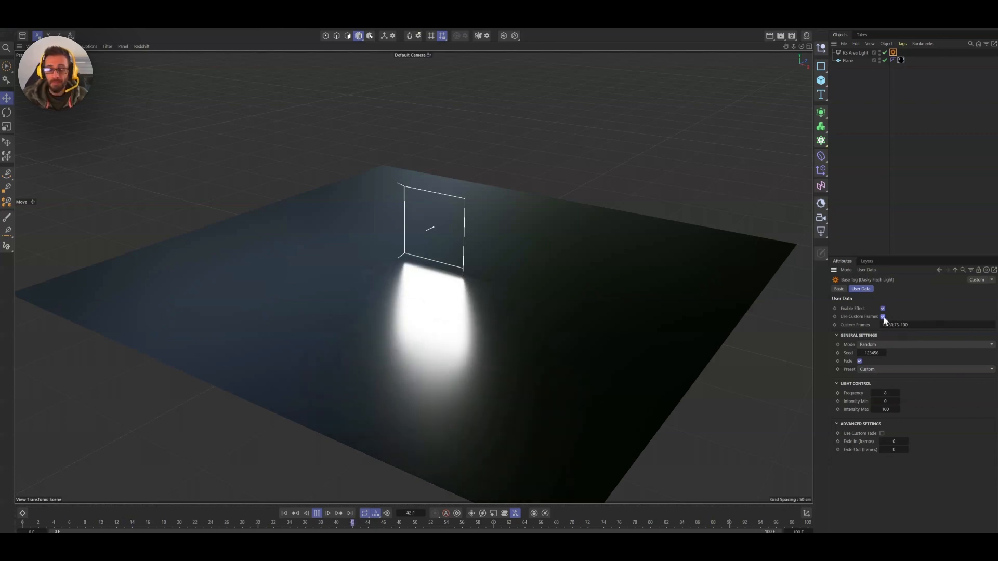
# - Try the Pulse mode for the flash light and return the mode to Random
pyautogui.click(871, 346)
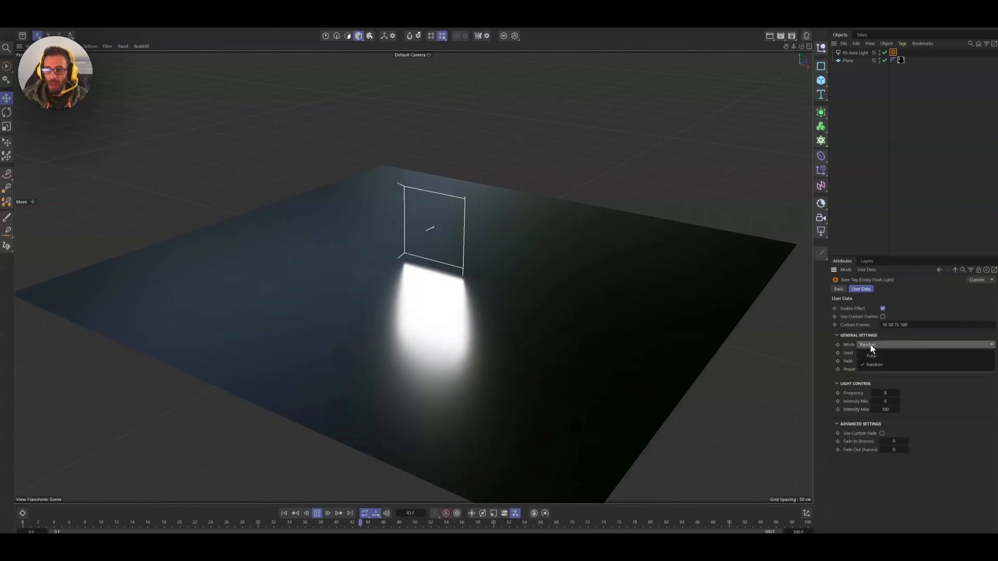
pyautogui.click(871, 356)
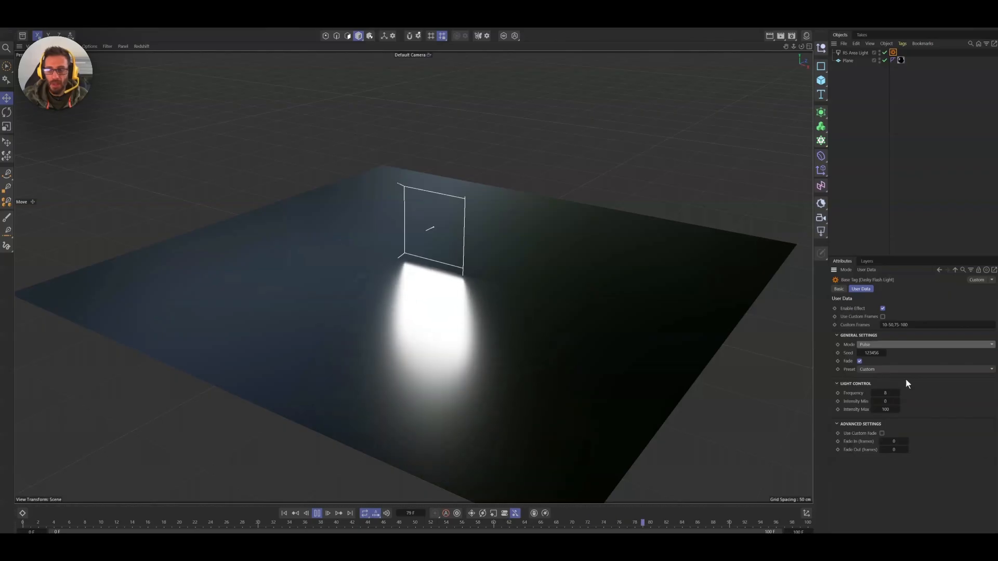
pyautogui.click(868, 345)
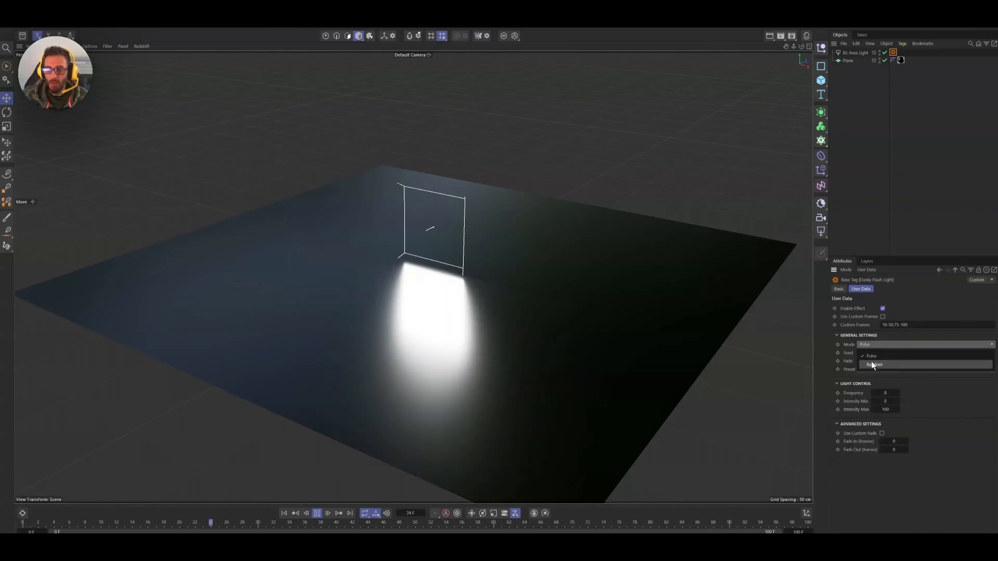
pyautogui.click(872, 364)
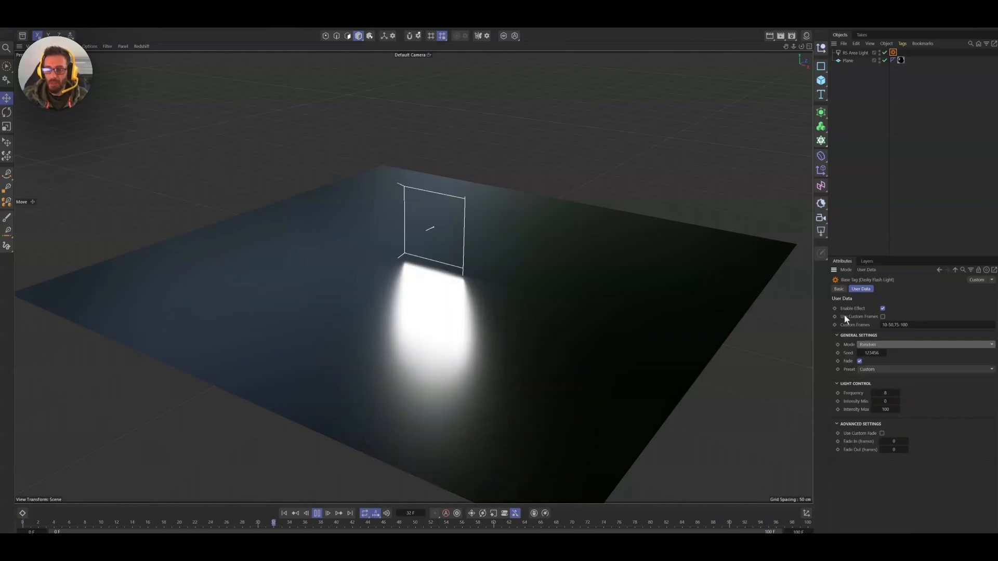
# - Raise the random Seed to 123458 and compare the flashing with Fade switched off and back on
pyautogui.click(883, 353)
pyautogui.click(883, 353)
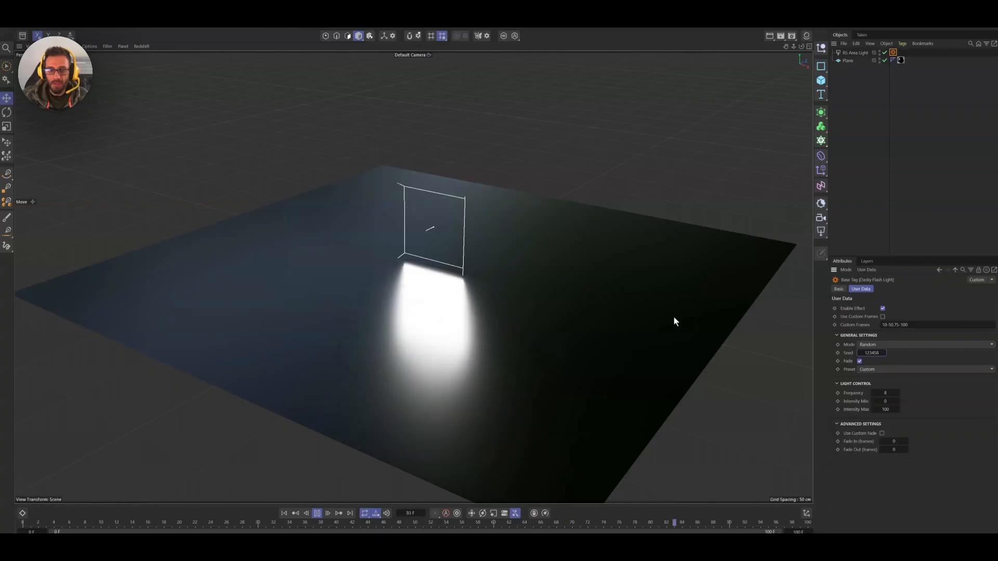
pyautogui.click(860, 362)
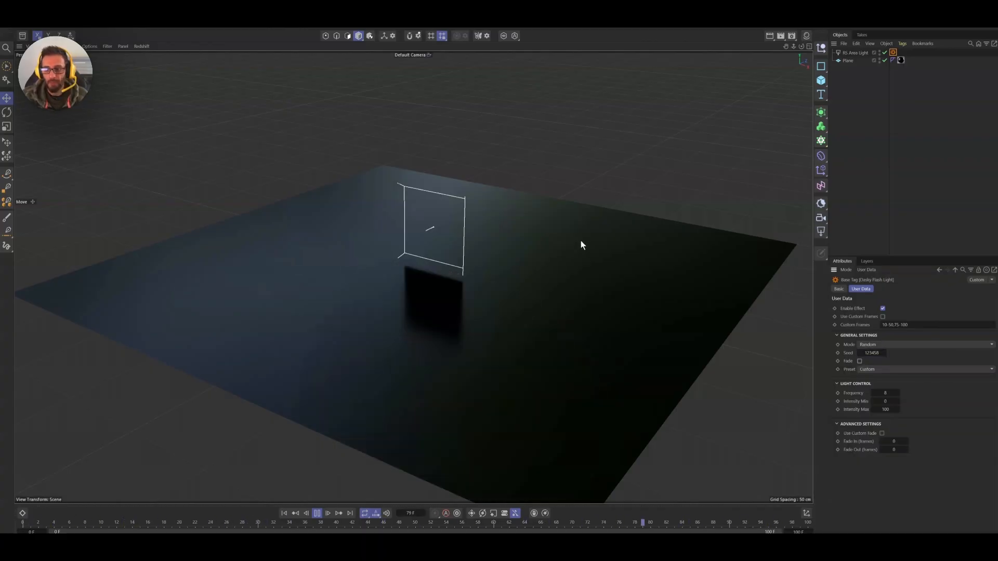
pyautogui.click(859, 360)
pyautogui.click(869, 369)
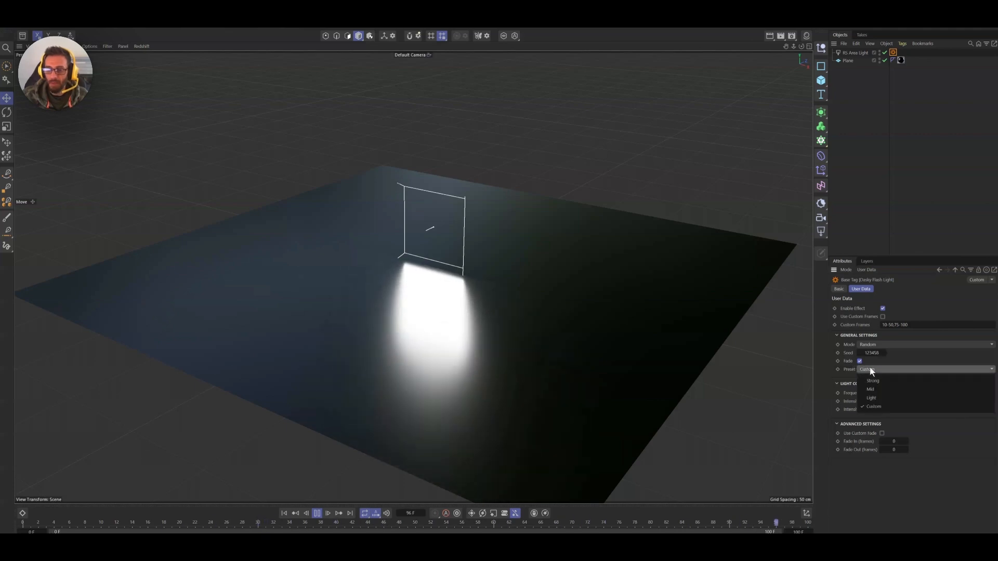
pyautogui.click(829, 371)
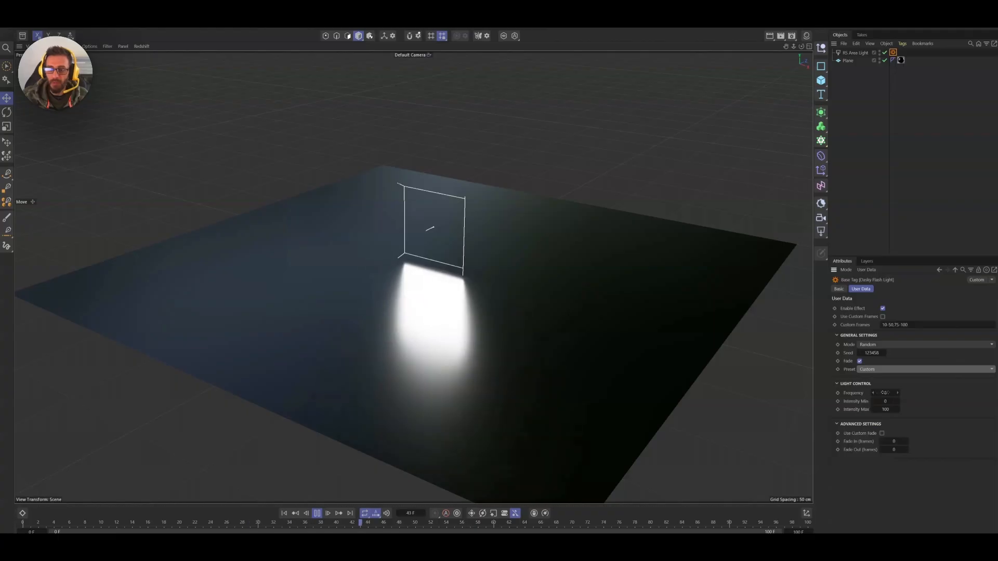
pyautogui.moveTo(880, 401); pyautogui.dragTo(883, 402)
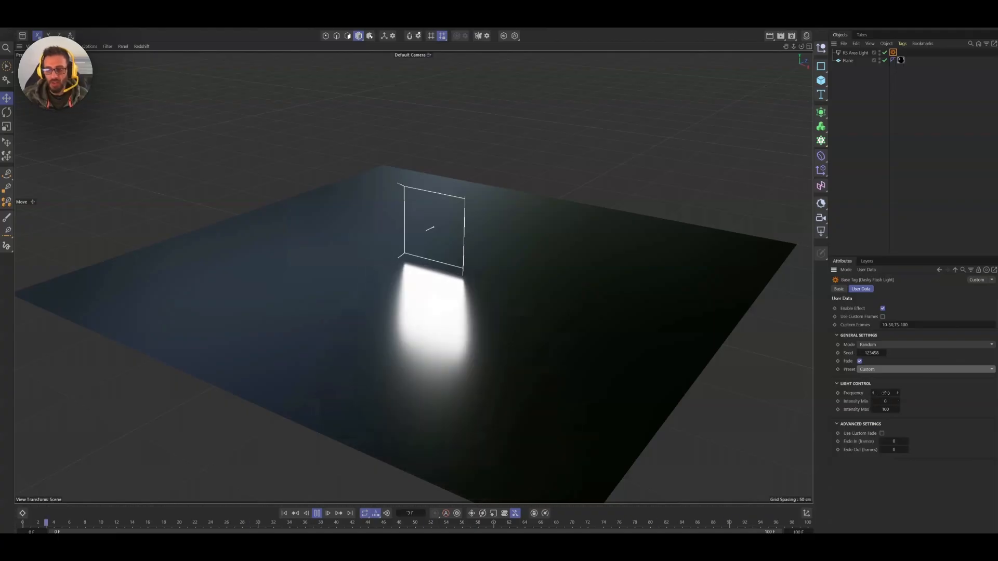
# - Try a flash Frequency of 20, and settle on a Frequency of 10
pyautogui.doubleClick(885, 393)
pyautogui.write('20')
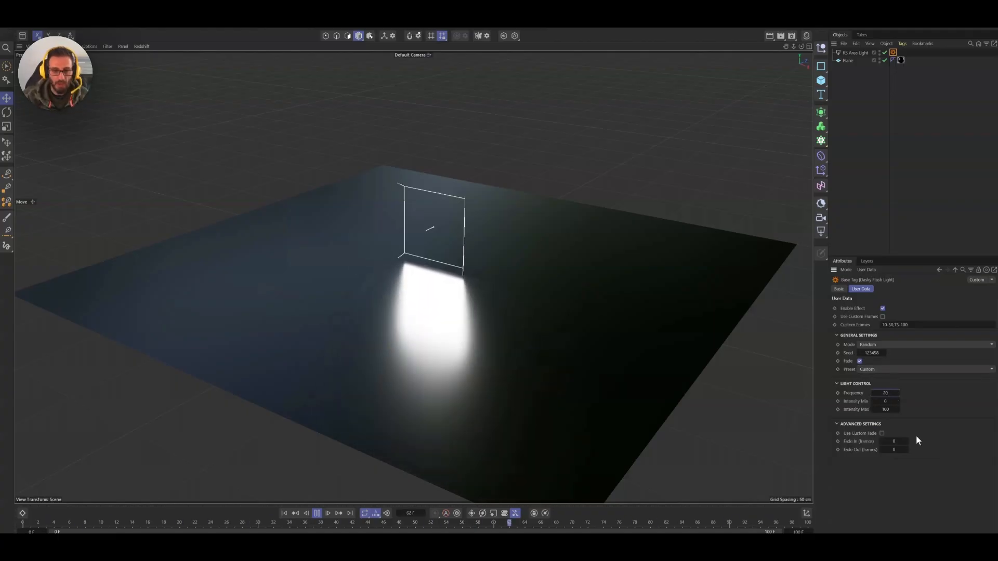
pyautogui.press('Return')
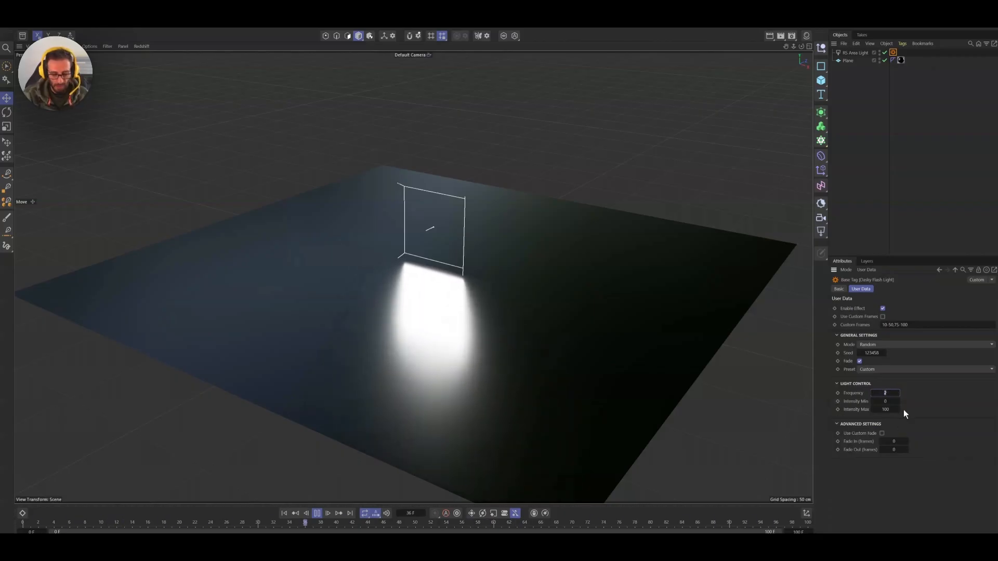
pyautogui.write('10')
pyautogui.press('Return')
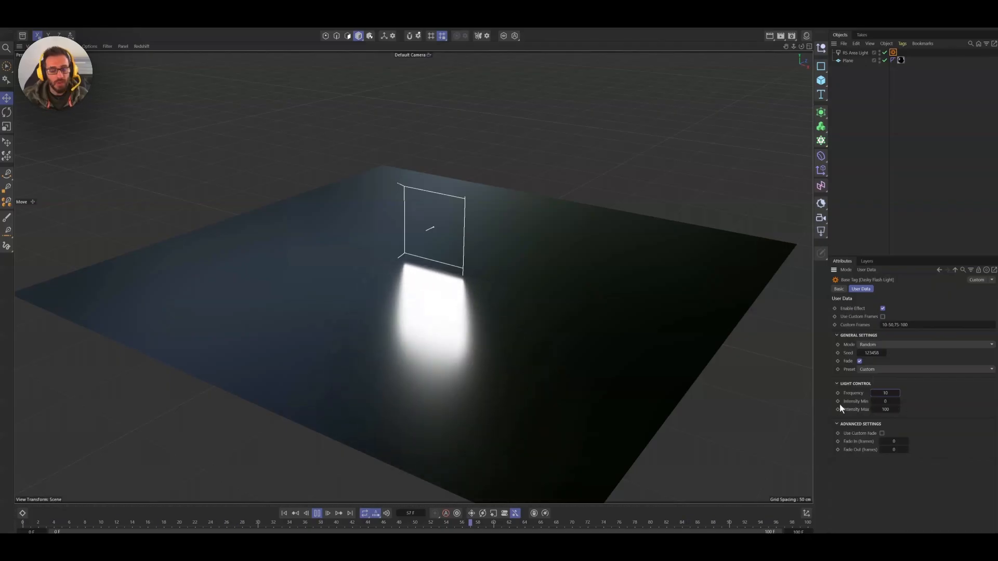
# - Set the flash light's Intensity Min to 50 and turn off Fade
pyautogui.click(885, 401)
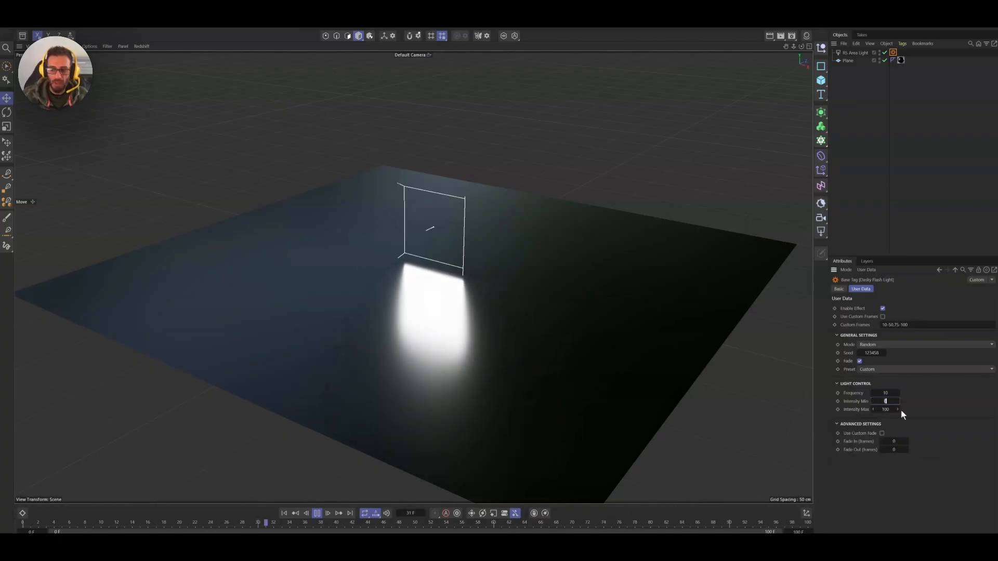
pyautogui.write('50')
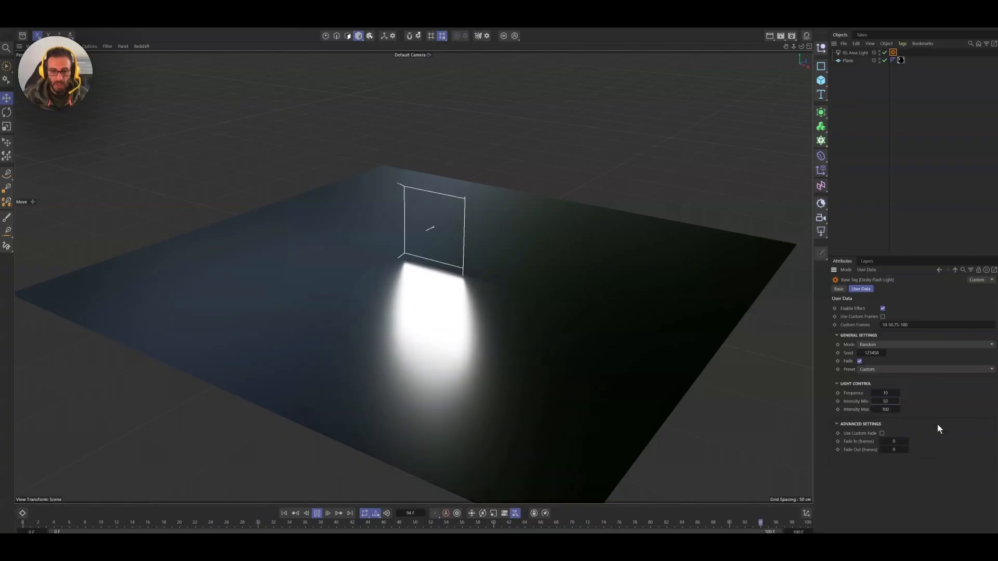
pyautogui.click(860, 361)
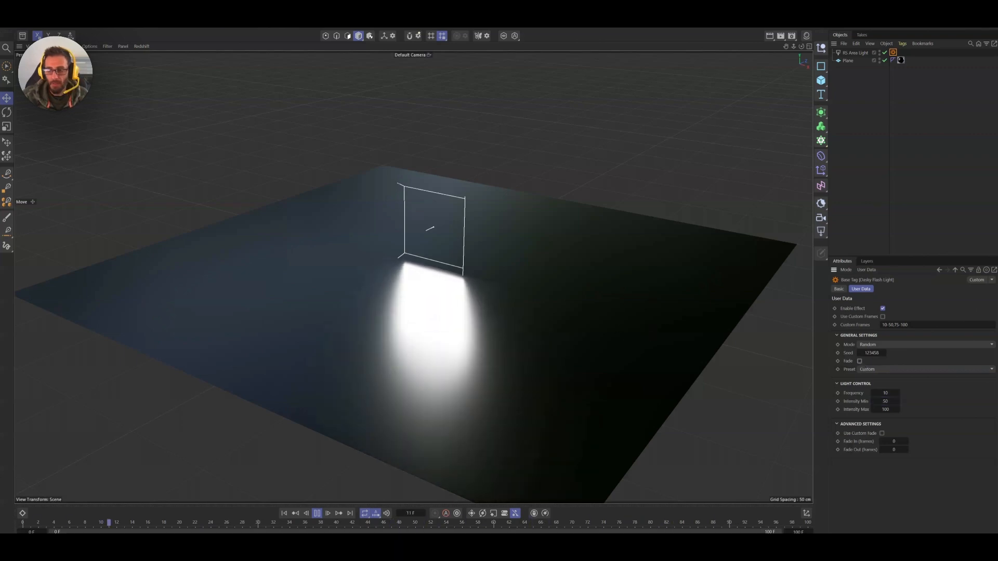
# - Set the flash light's Intensity Min to 0 and turn Fade back on
pyautogui.click(885, 402)
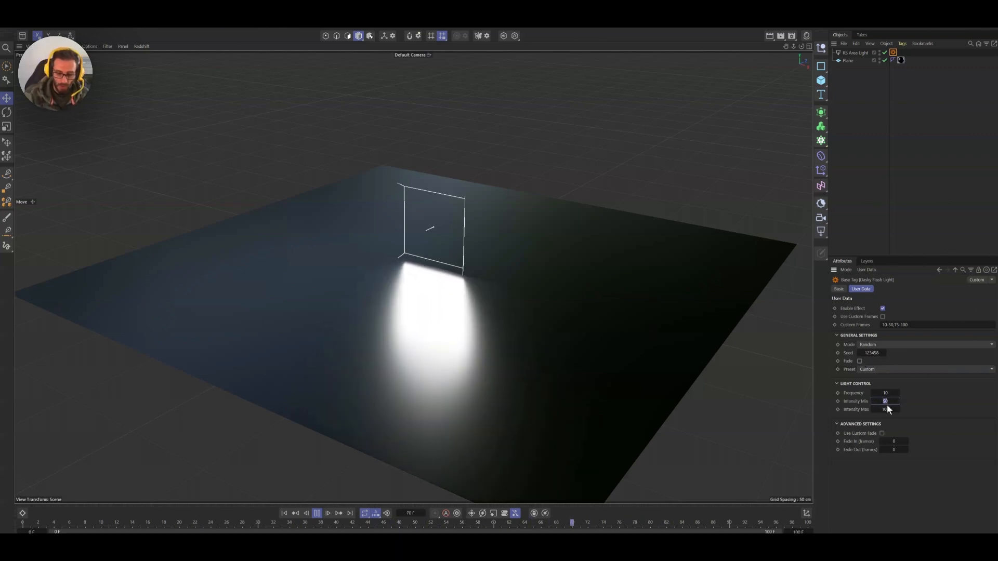
pyautogui.write('0')
pyautogui.press('Return')
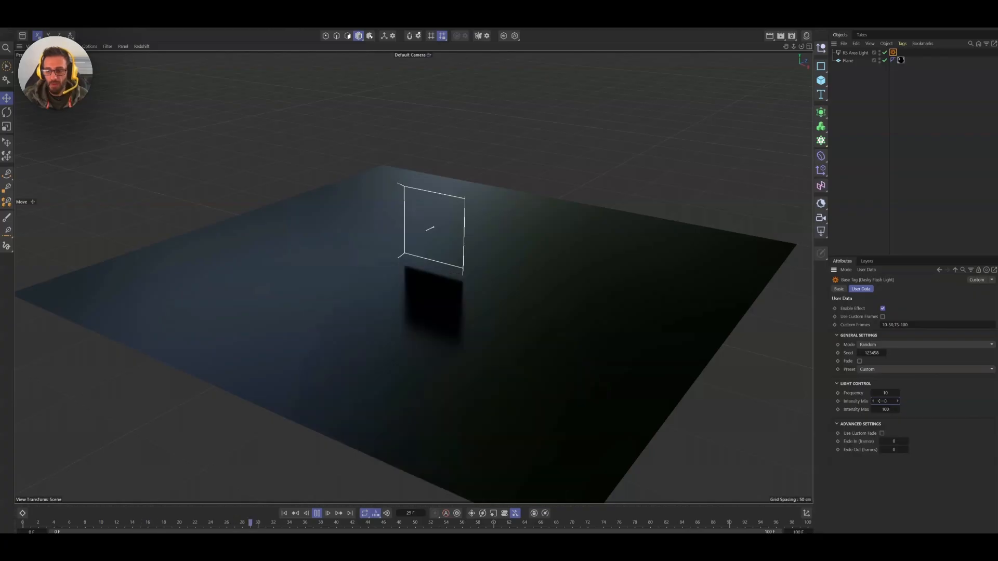
pyautogui.click(895, 408)
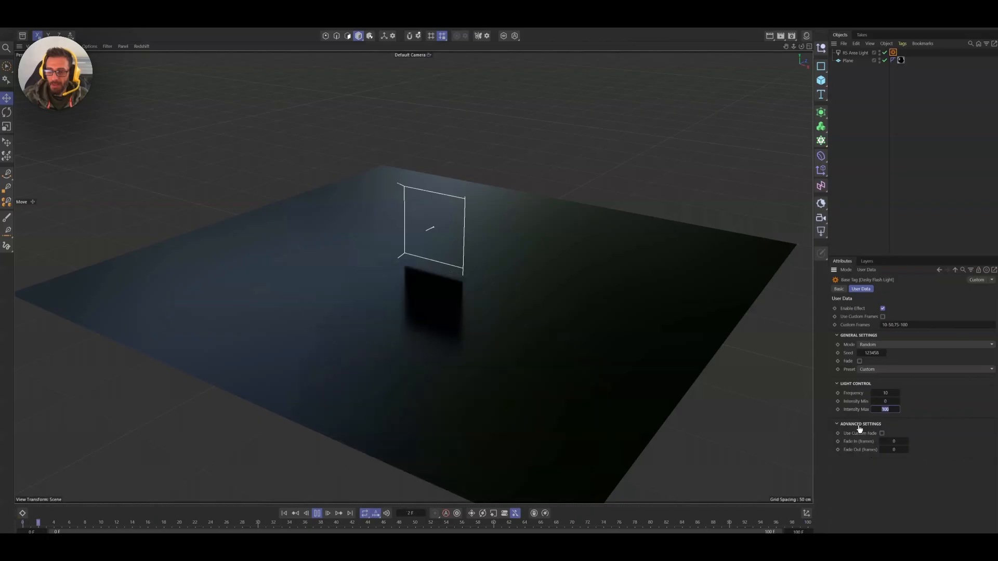
pyautogui.click(860, 361)
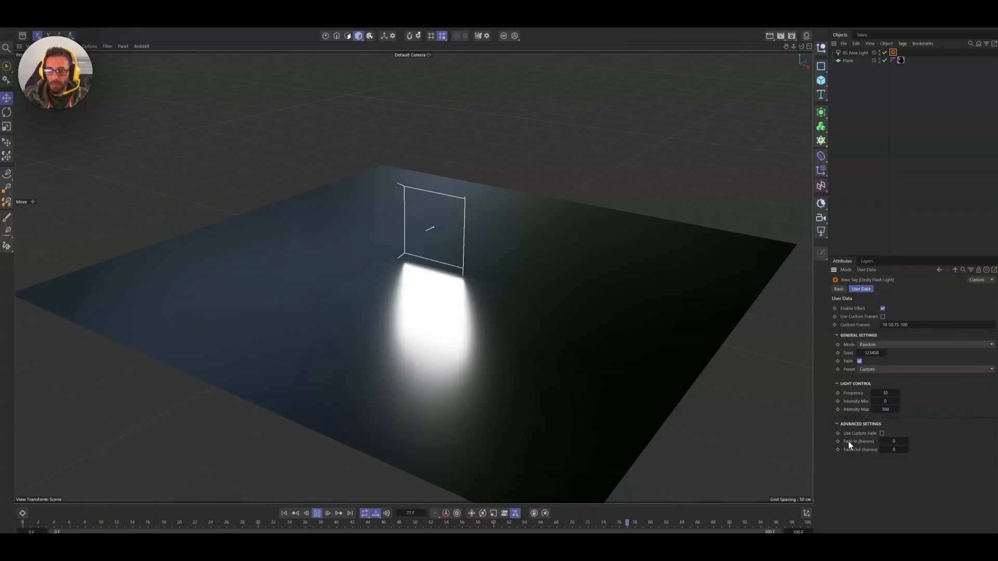
# - Enable Use Custom Fade with a Fade In of 1 frame and a Fade Out of 10 frames
pyautogui.click(882, 434)
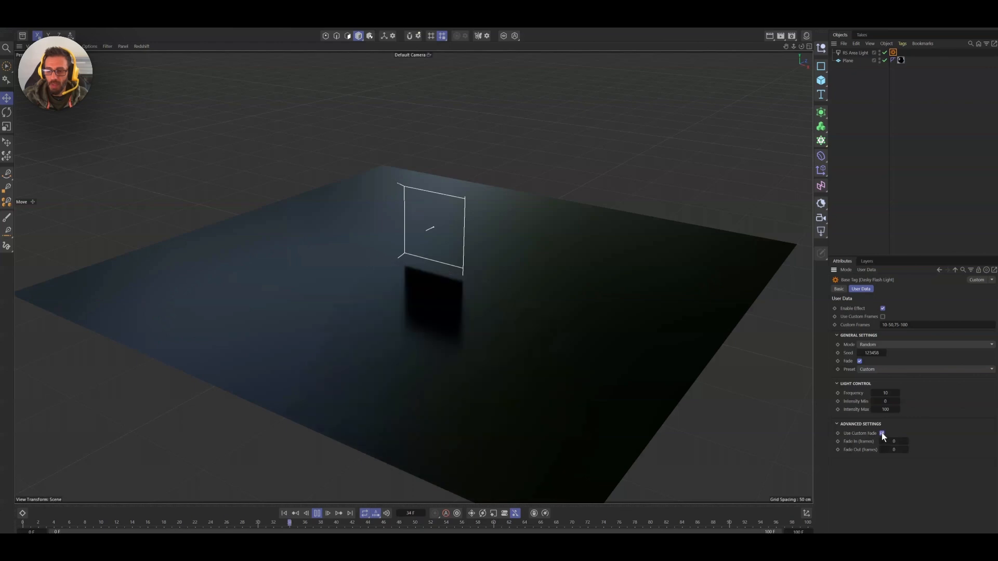
pyautogui.write('1')
pyautogui.press('Return')
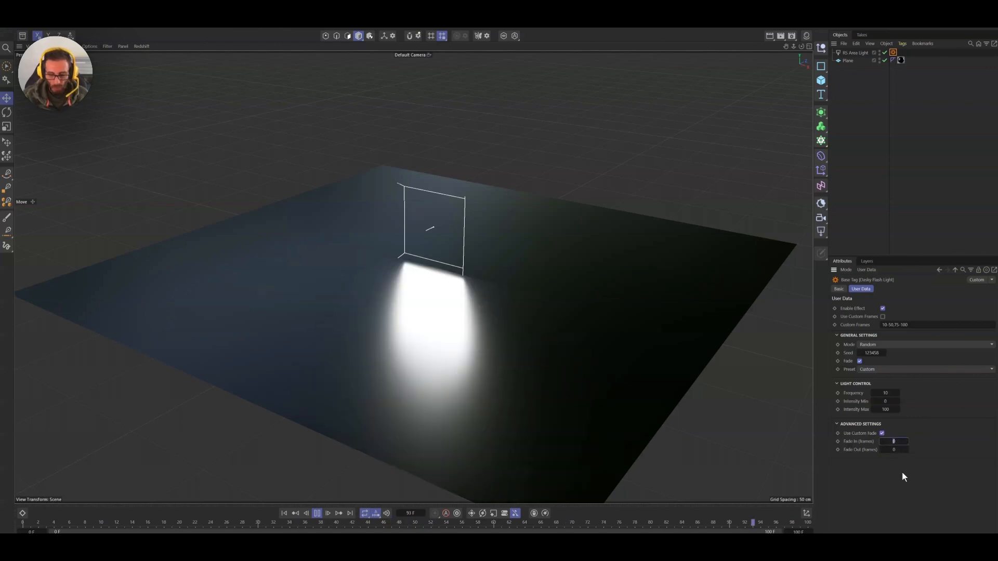
pyautogui.click(893, 449)
pyautogui.write('10')
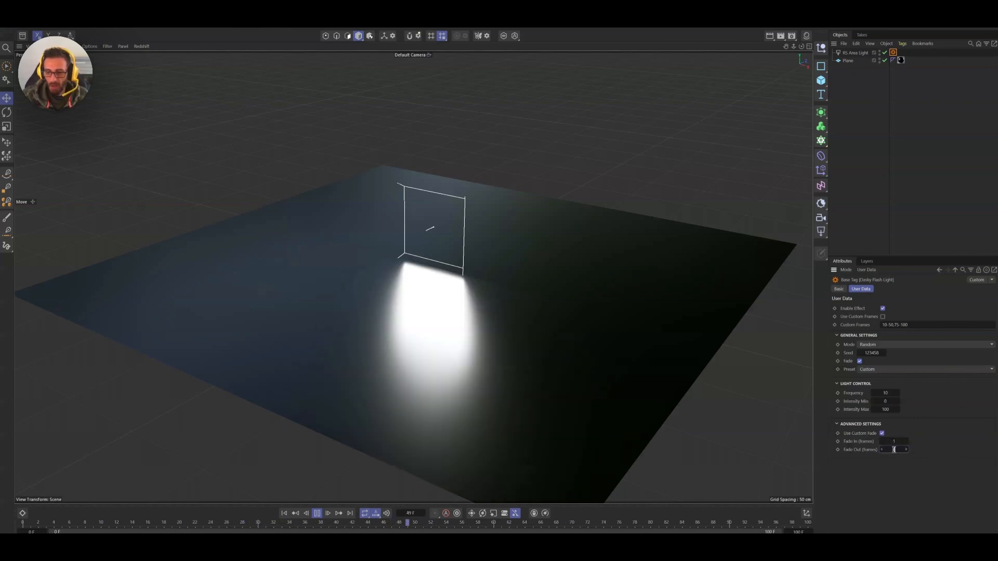
pyautogui.press('Return')
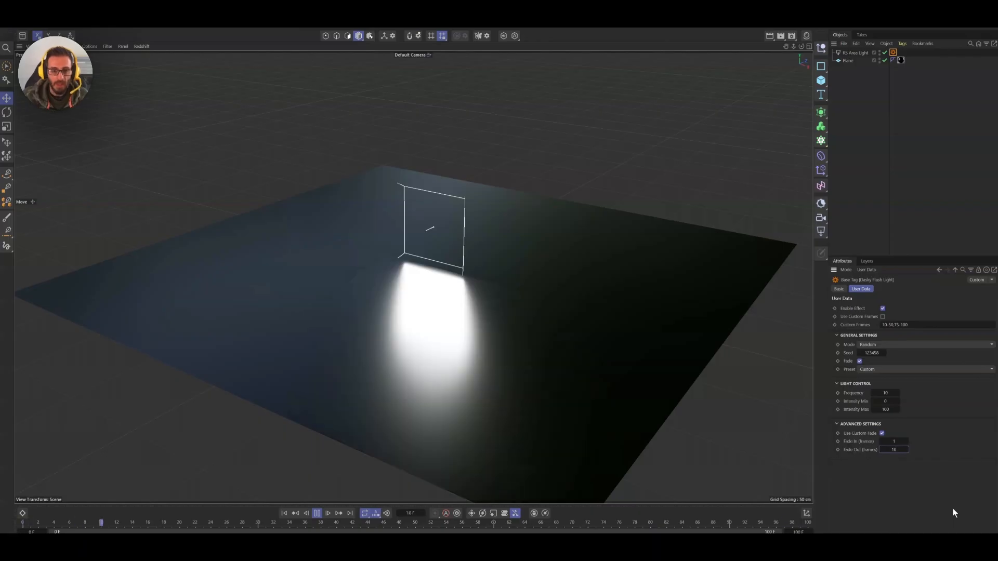
# - Set the flash light's Frequency to 5 and rework the custom fade with a Fade Out of 1 frame
pyautogui.click(885, 394)
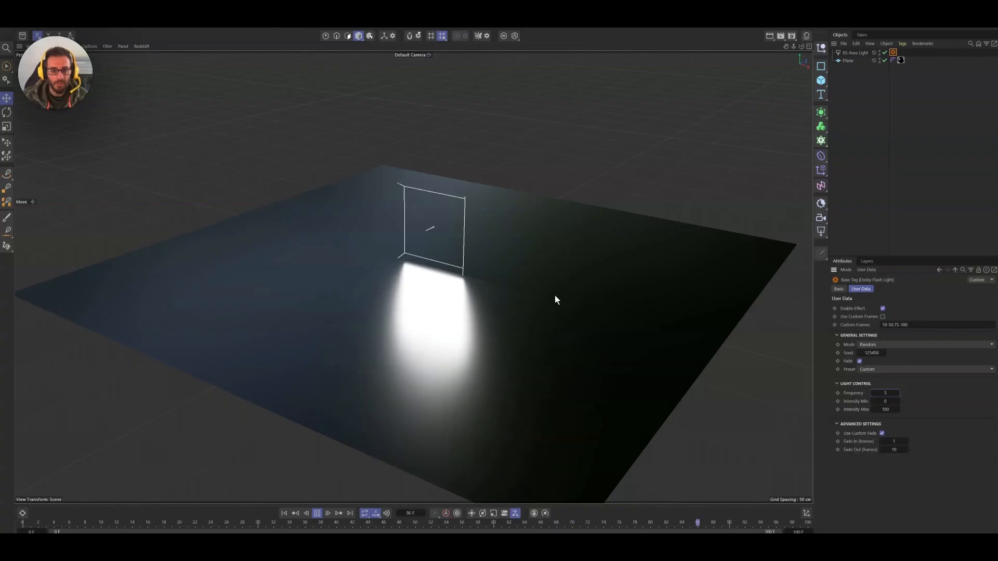
pyautogui.click(890, 441)
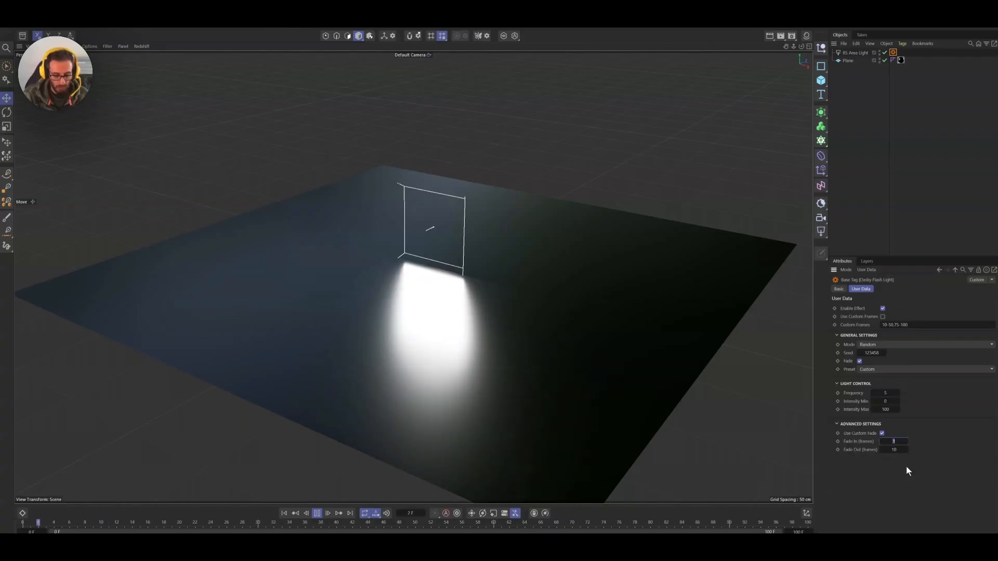
pyautogui.press('Tab')
pyautogui.write('1')
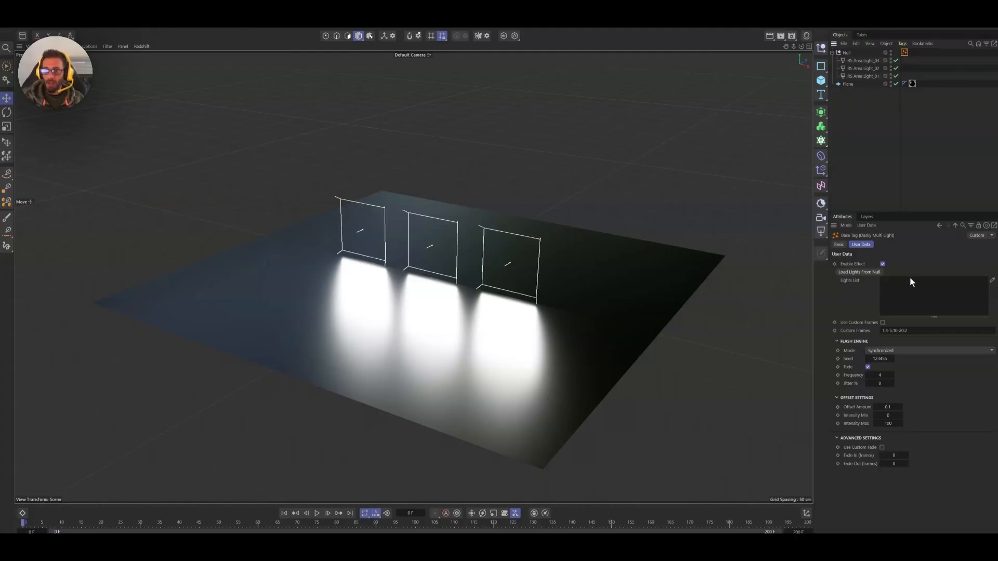
# - Load the null's three area lights into the Multi Light tag and play them in Random Independent mode
pyautogui.click(852, 272)
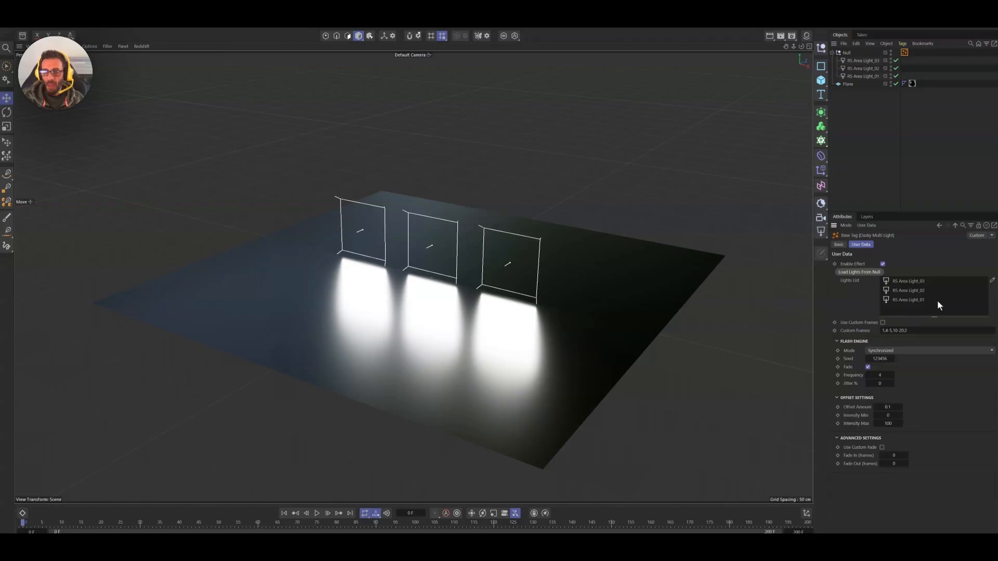
pyautogui.click(321, 513)
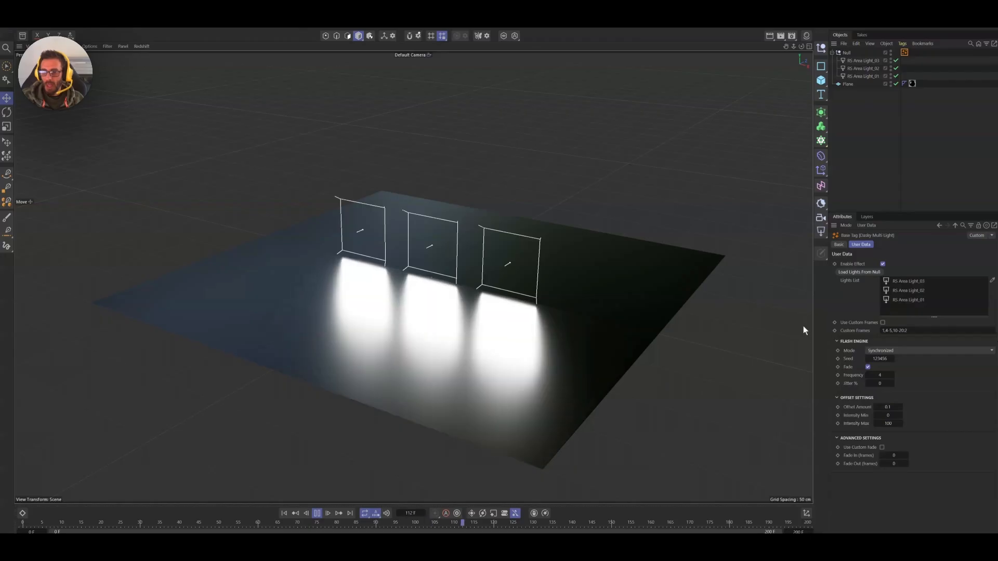
pyautogui.click(887, 351)
pyautogui.click(882, 371)
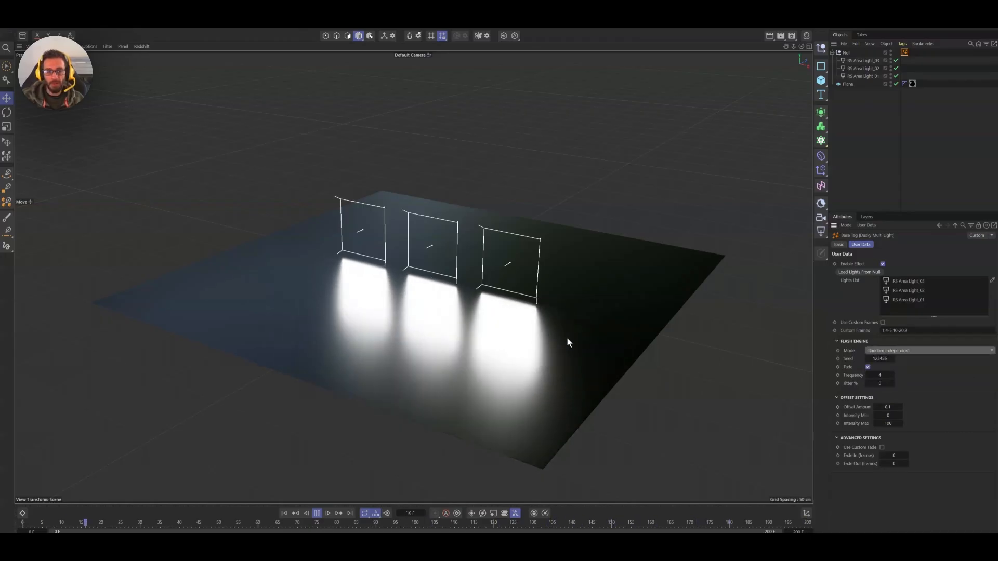
# - Try the Offset Wave mode on the multi light and return the mode to Random Independent
pyautogui.click(887, 351)
pyautogui.click(887, 379)
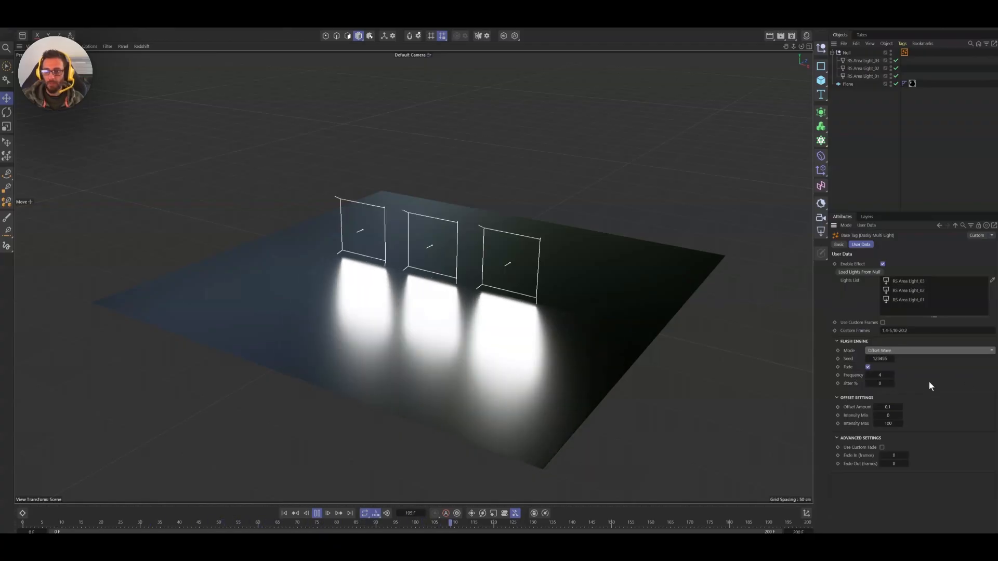
pyautogui.click(891, 351)
pyautogui.click(892, 370)
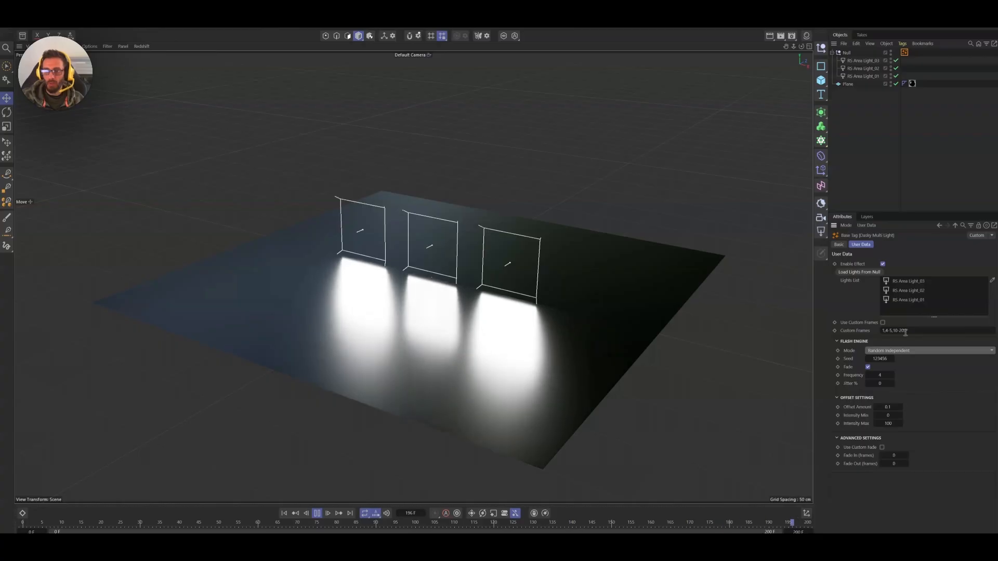
# - Raise the multi light's Seed to 123457 and compare the flashing with Fade switched off and back on
pyautogui.click(892, 358)
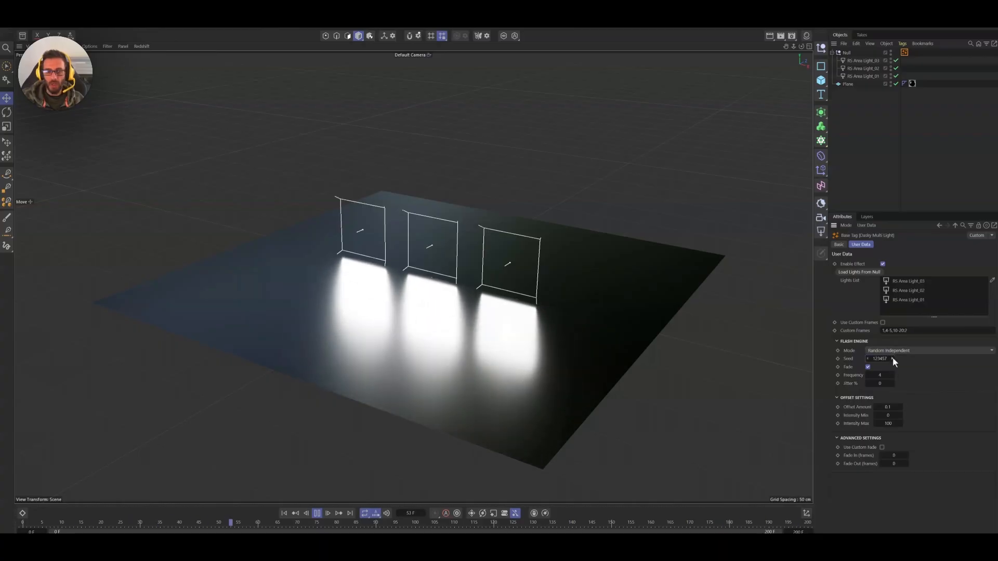
pyautogui.click(867, 366)
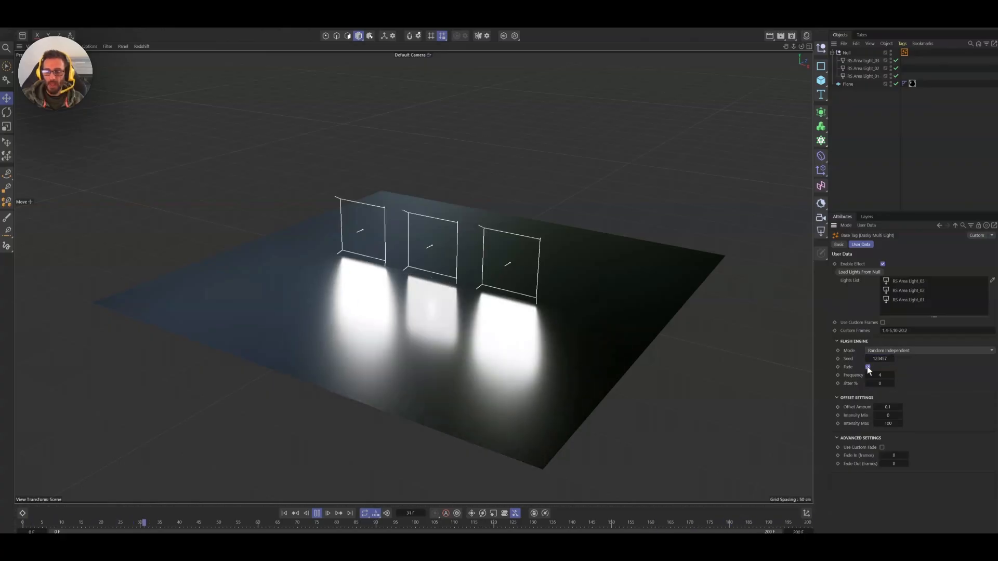
pyautogui.click(867, 367)
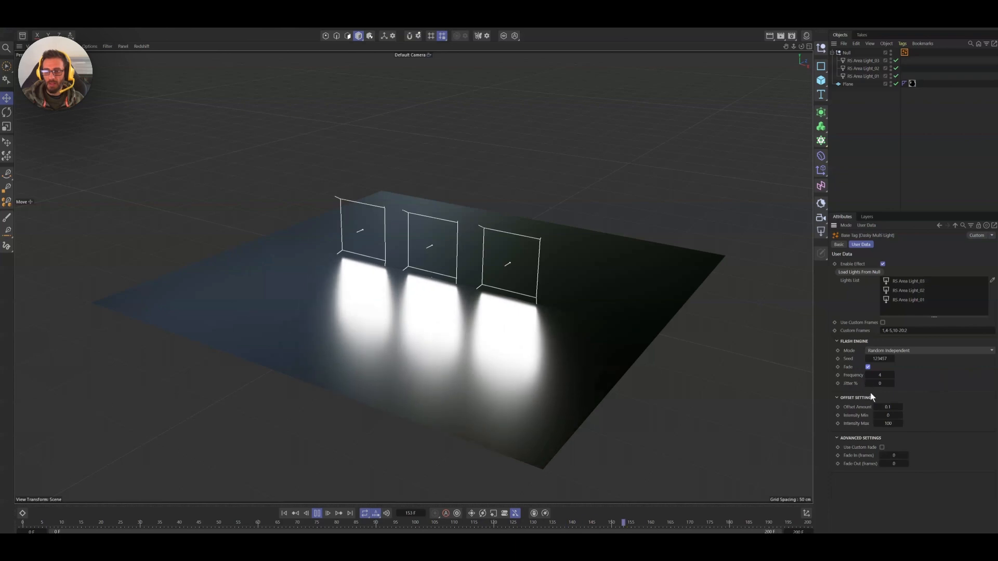
# - Try a higher Jitter % on the multi light and reset it to 0
pyautogui.click(891, 382)
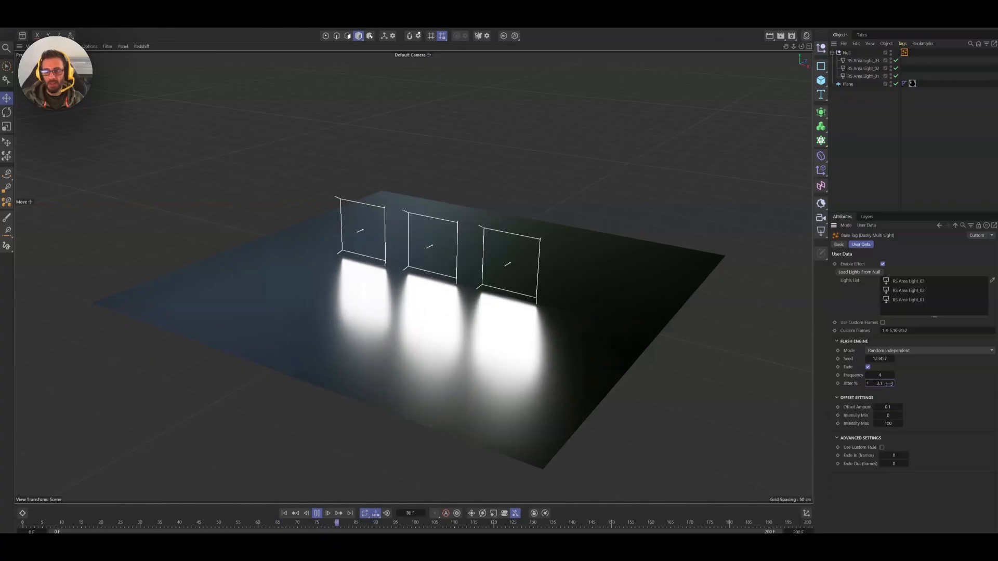
pyautogui.moveTo(891, 383); pyautogui.dragTo(894, 391)
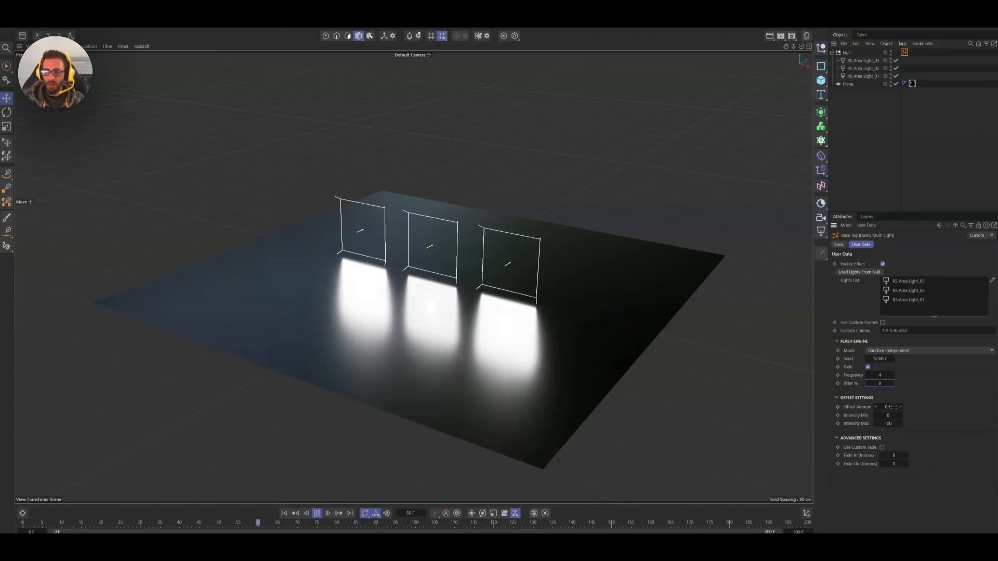
# - Switch the multi light to Offset Wave with a Frequency of 2, trying a higher Offset Amount before settling on 0.1
pyautogui.click(892, 350)
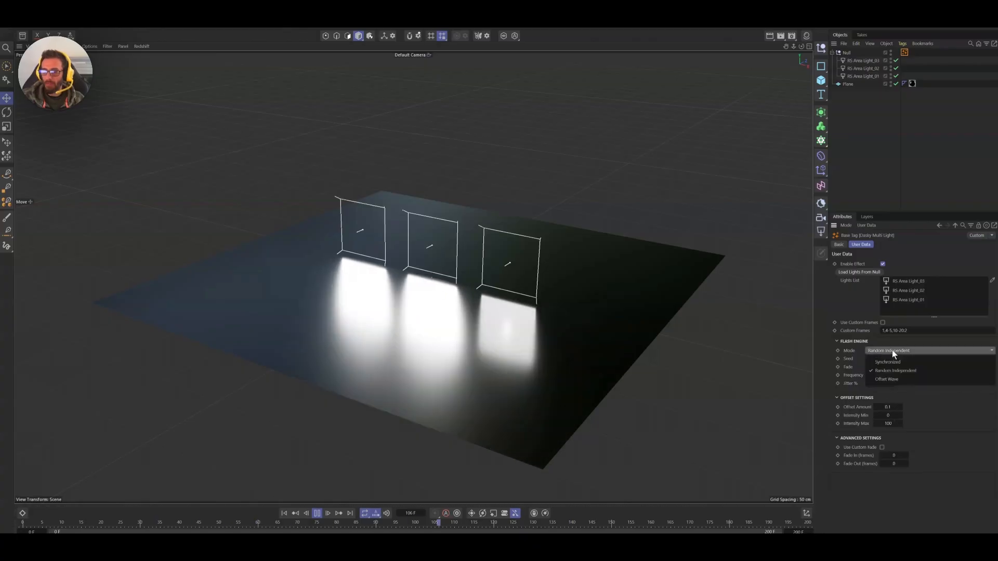
pyautogui.click(887, 378)
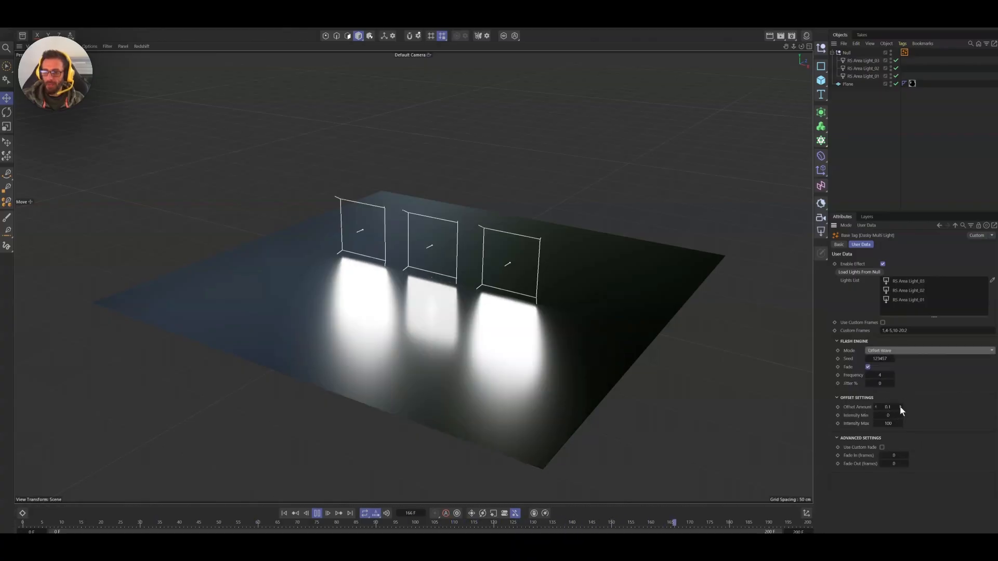
pyautogui.moveTo(901, 407); pyautogui.dragTo(899, 406)
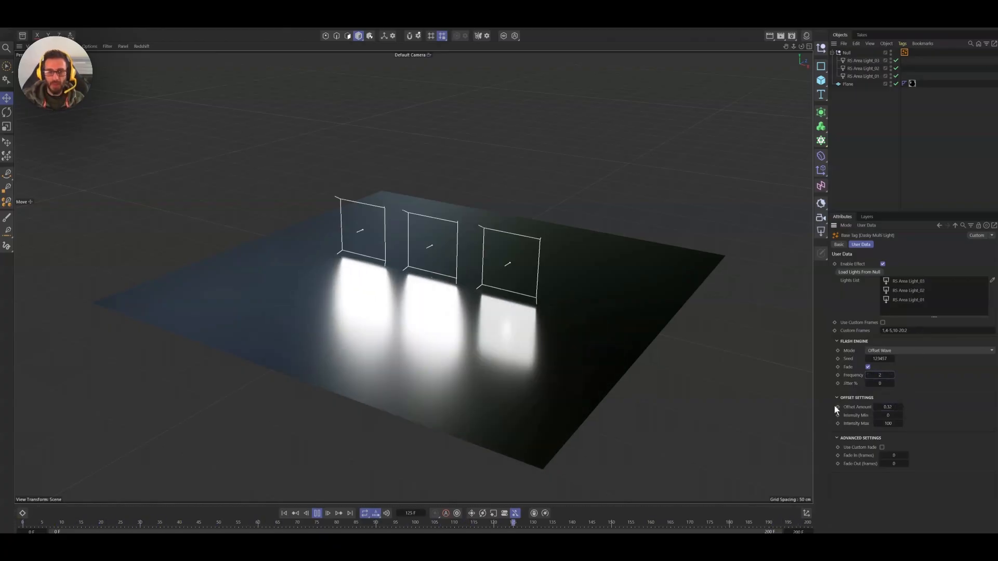
pyautogui.moveTo(903, 407); pyautogui.dragTo(900, 407)
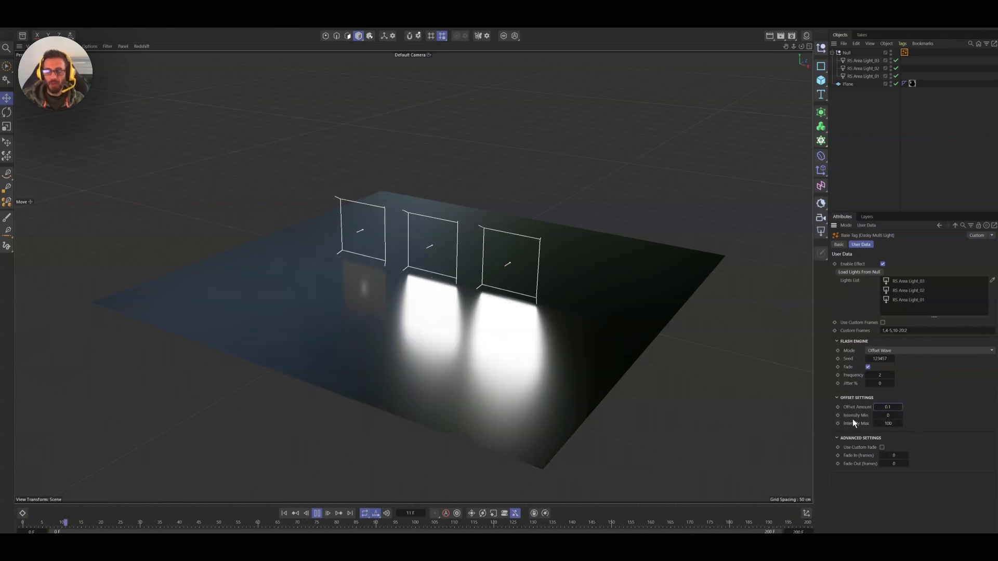
# - Try an Intensity Min of 50 on the multi light and set it back to 0
pyautogui.click(887, 416)
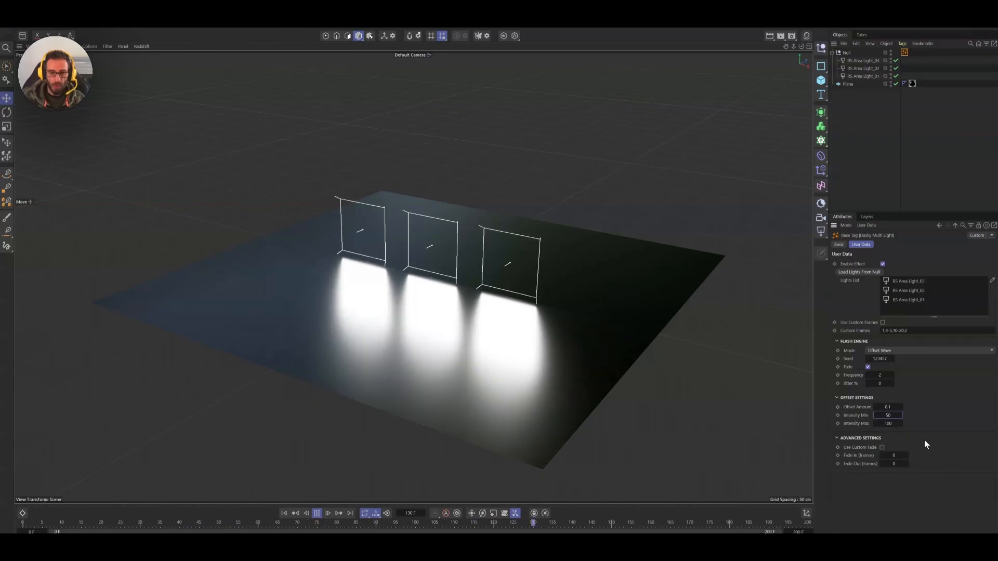
pyautogui.write('0')
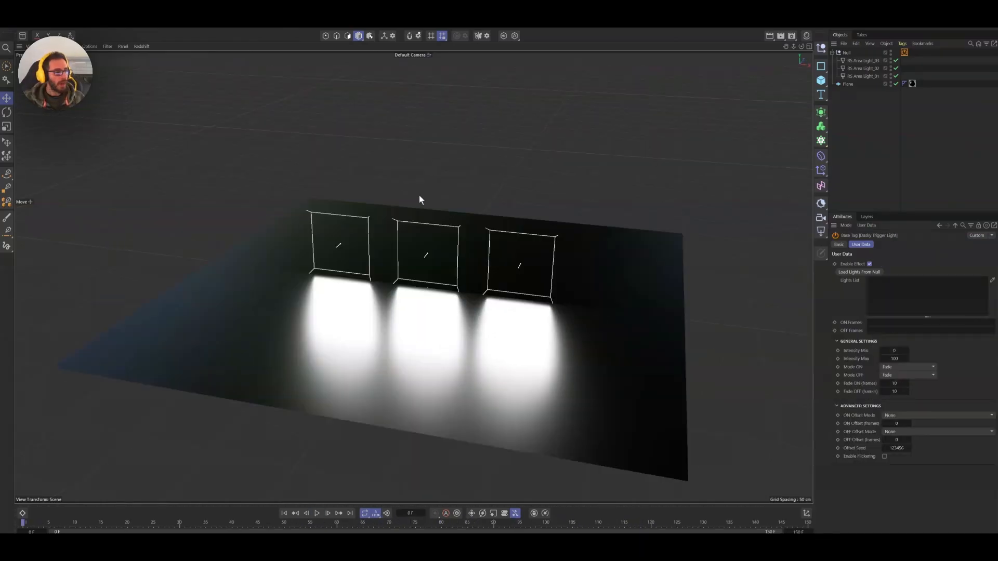
# - Load the null's lights into the Trigger Light tag, with ON Frames at 10 and OFF Frames at 50
pyautogui.keyDown('alt'); pyautogui.moveTo(516, 189); pyautogui.dragTo(479, 243); pyautogui.keyUp('alt')
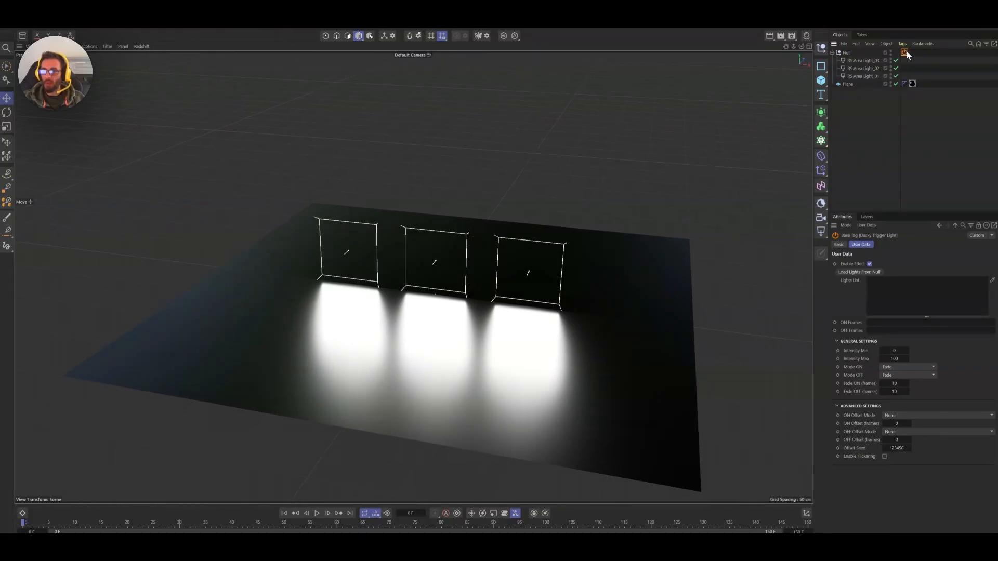
pyautogui.click(849, 273)
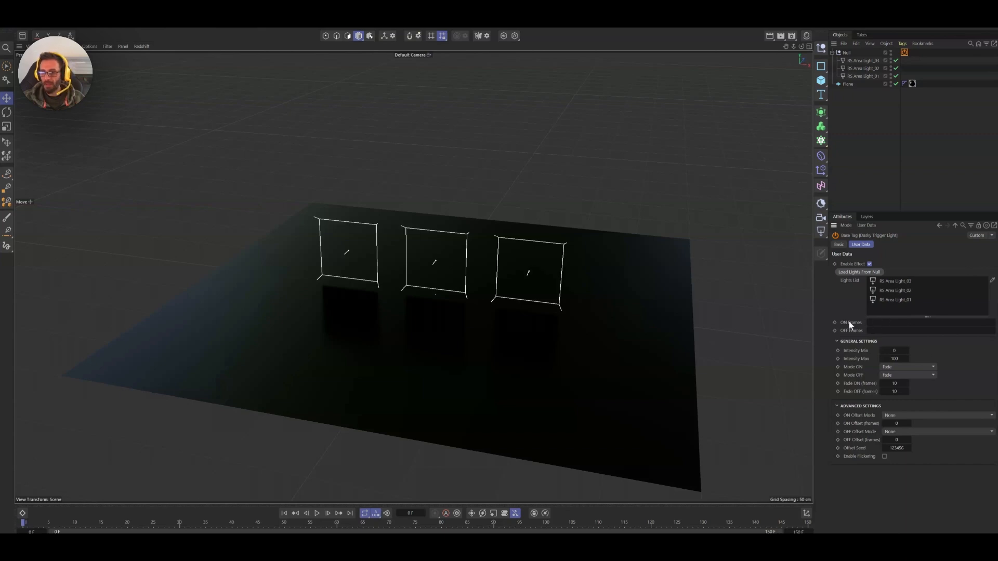
pyautogui.click(878, 323)
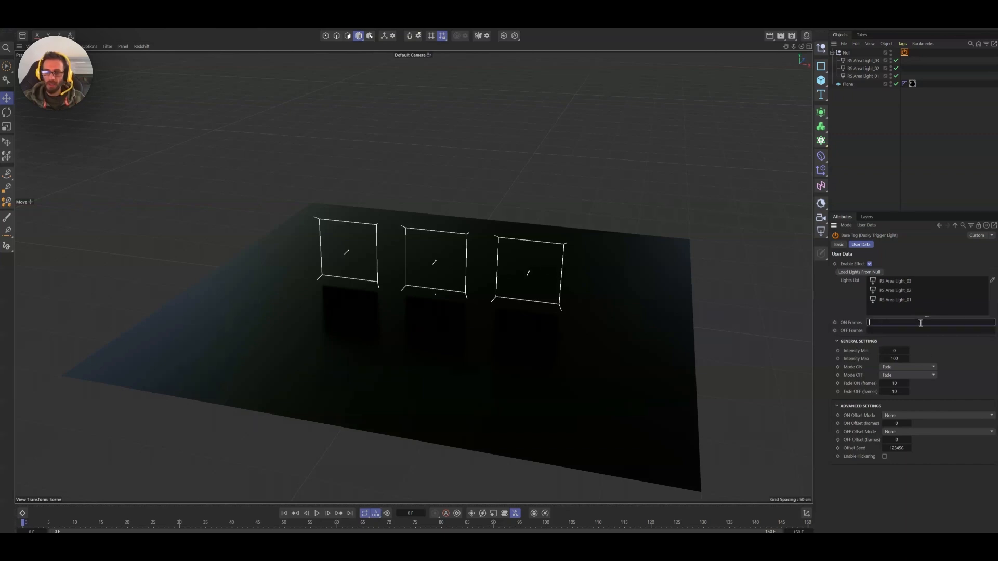
pyautogui.click(883, 331)
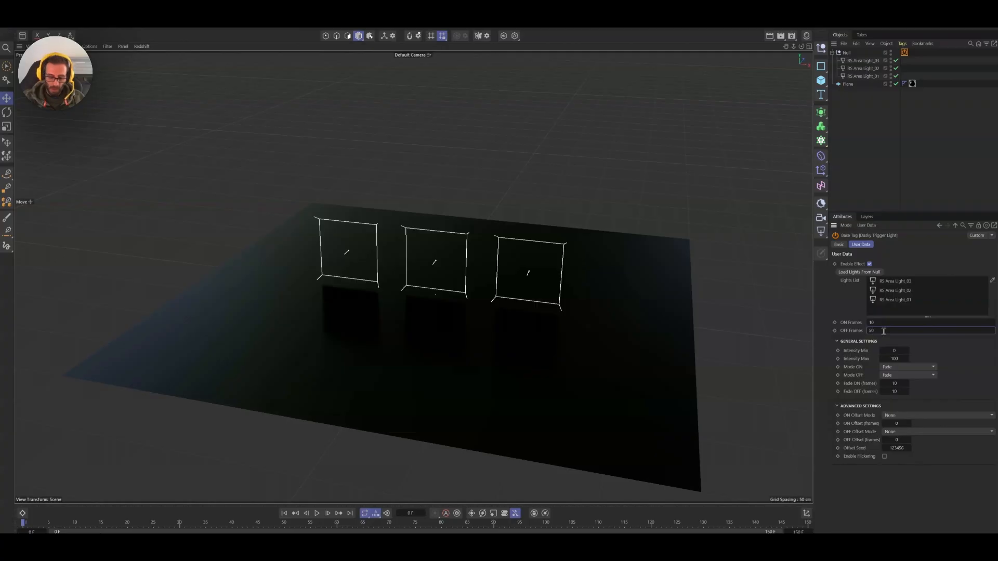
# - Extend the ON Frames to 10,75 and the OFF Frames to 50,100, and play the animation
pyautogui.click(873, 322)
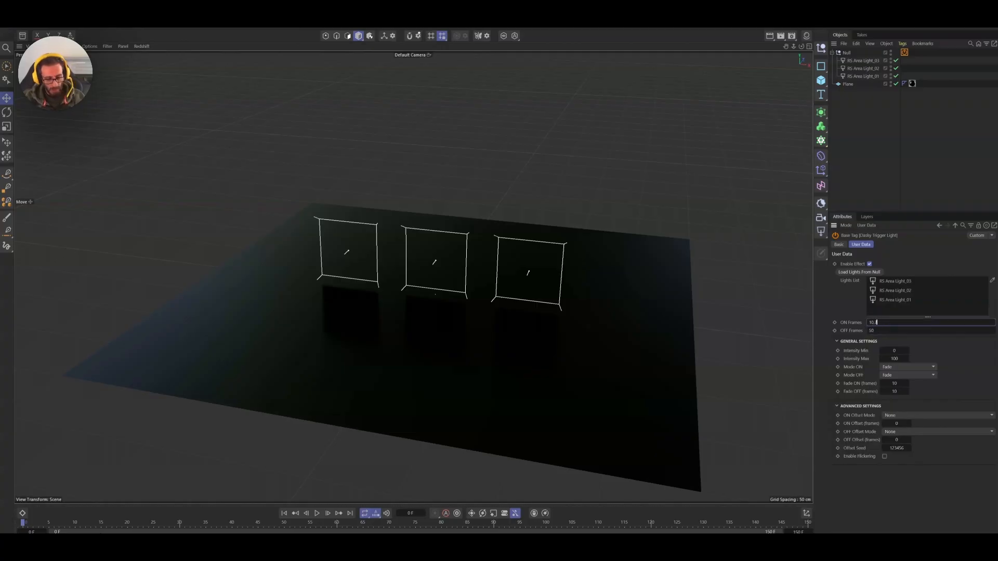
pyautogui.write('.75')
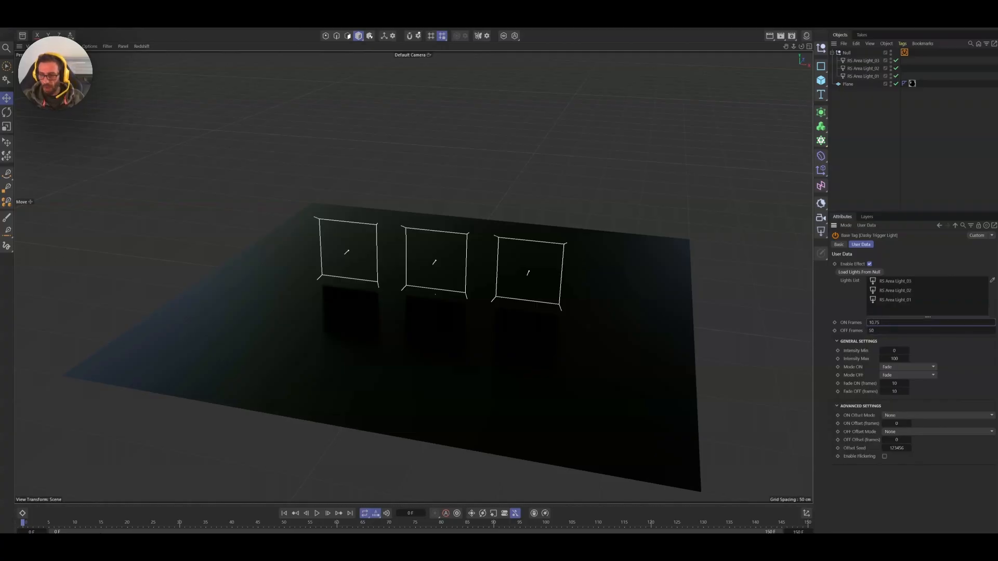
pyautogui.click(881, 331)
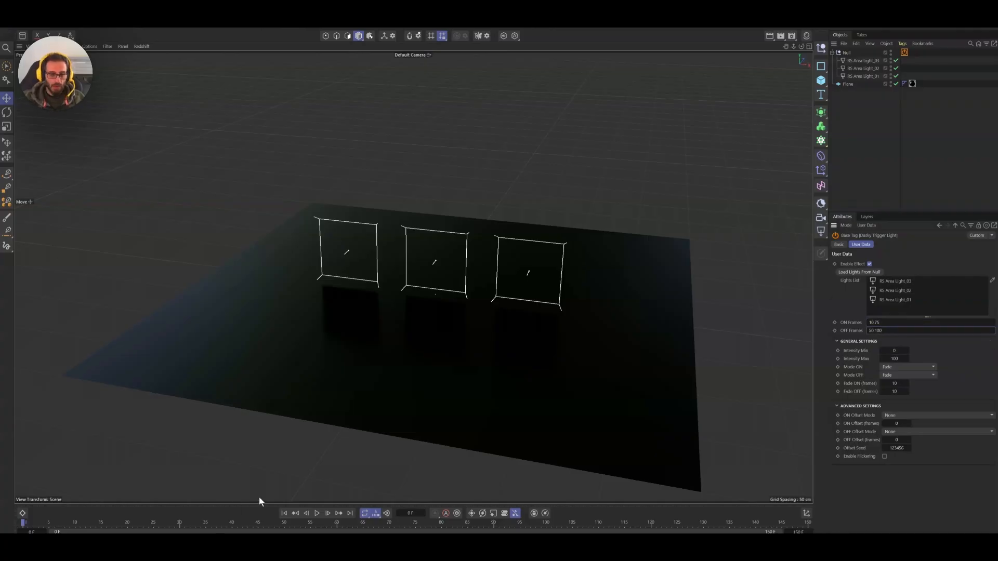
pyautogui.press('Return')
pyautogui.click(317, 513)
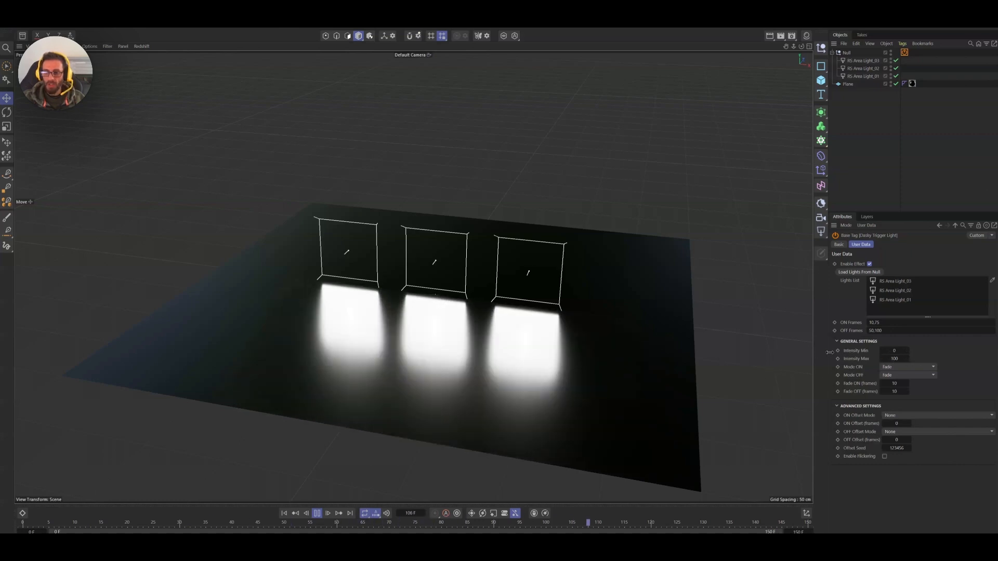
# - Set the Trigger Light tag's Mode ON to Neon Flicker and its Mode OFF to Strobe
pyautogui.click(891, 368)
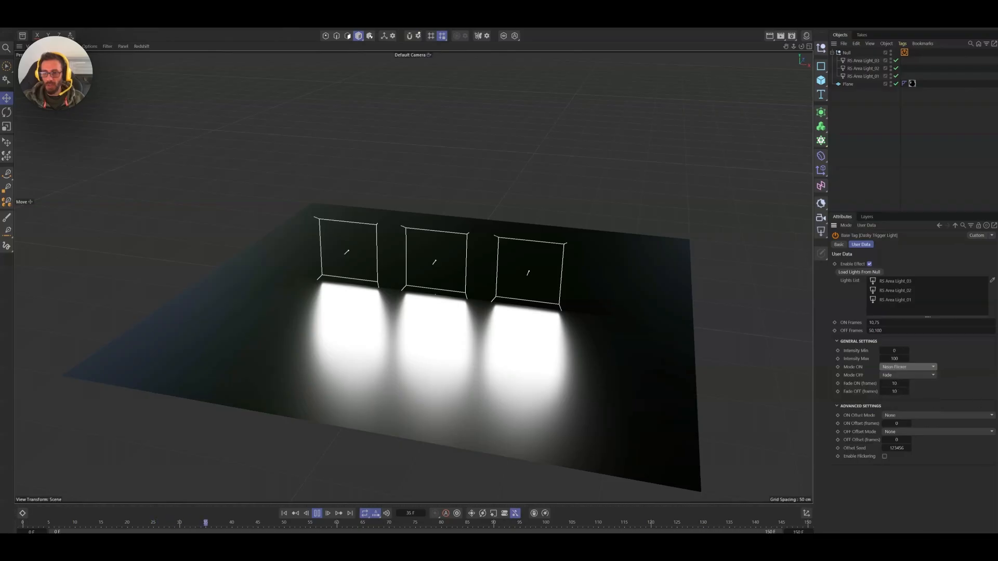
pyautogui.click(892, 375)
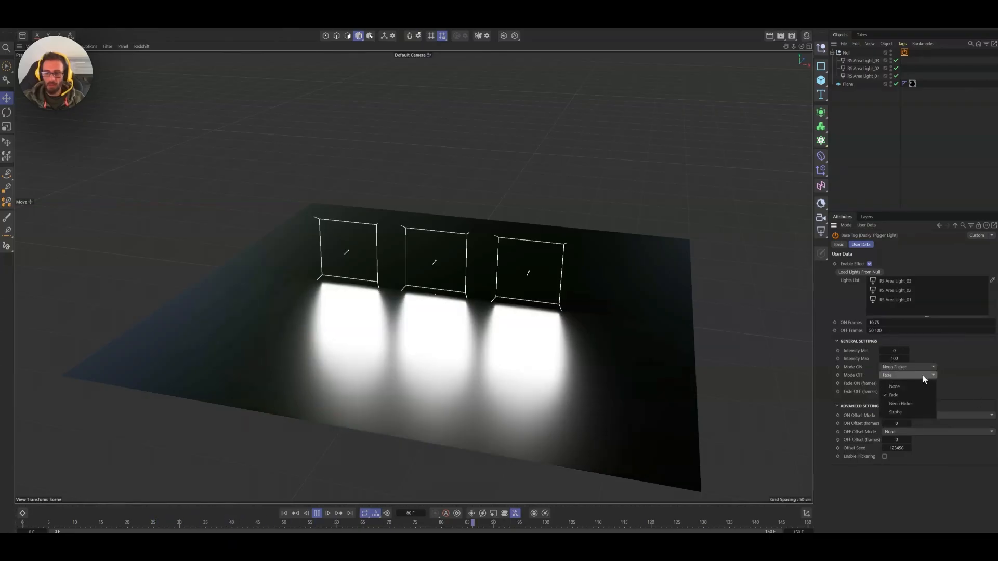
pyautogui.click(900, 412)
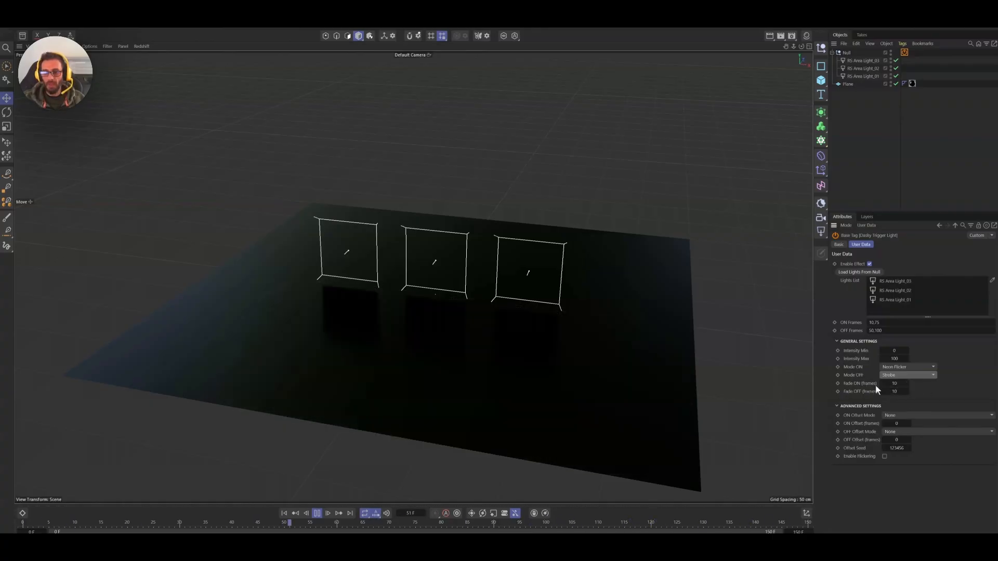
# - Set the trigger light's Fade ON to 15 frames and its Fade OFF to 5 frames
pyautogui.click(892, 383)
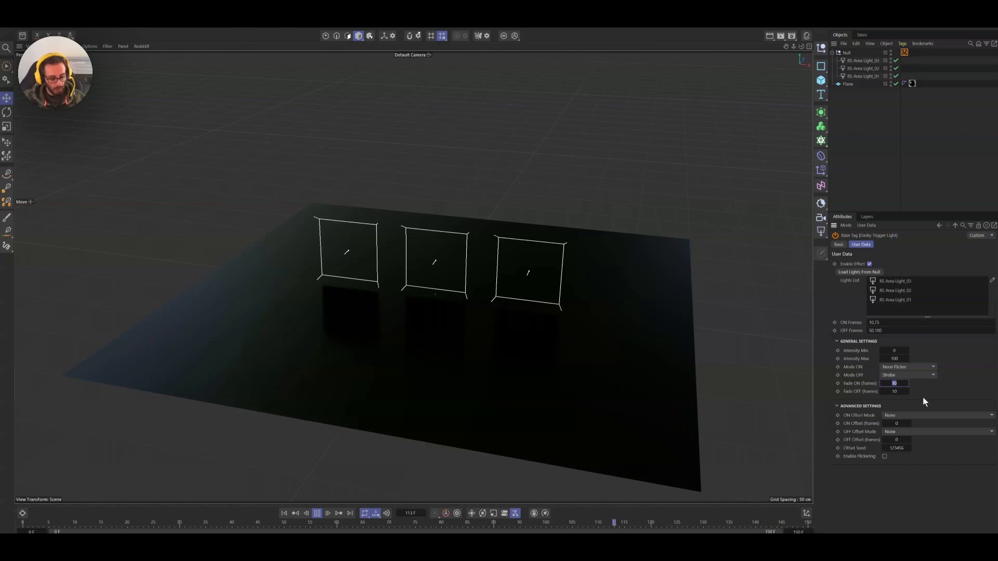
pyautogui.write('1')
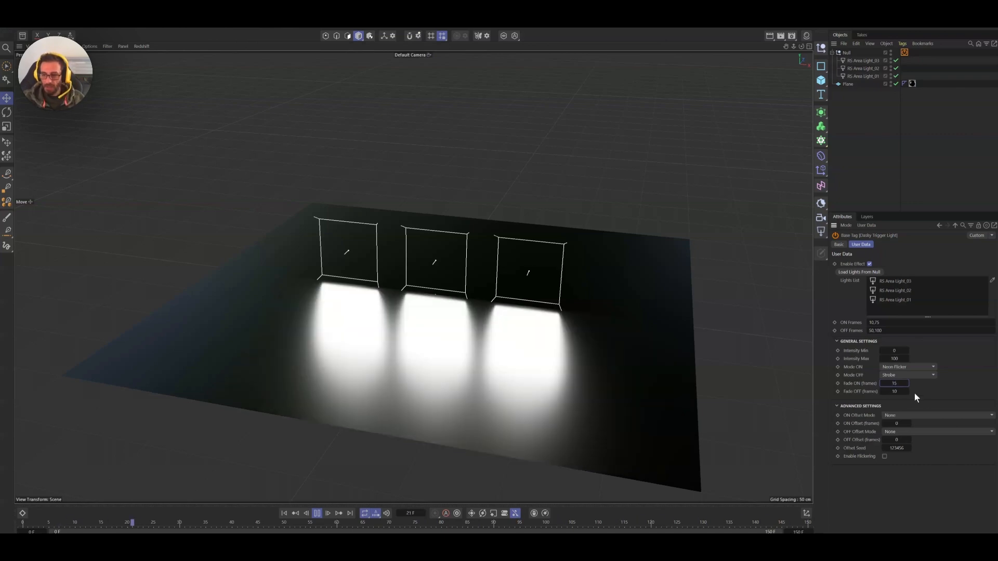
pyautogui.click(895, 391)
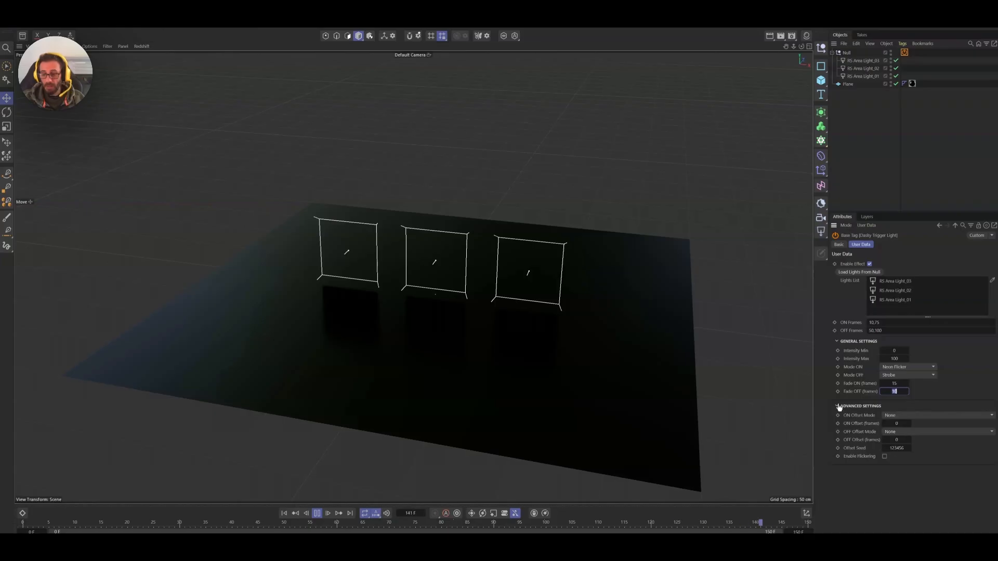
pyautogui.write('5')
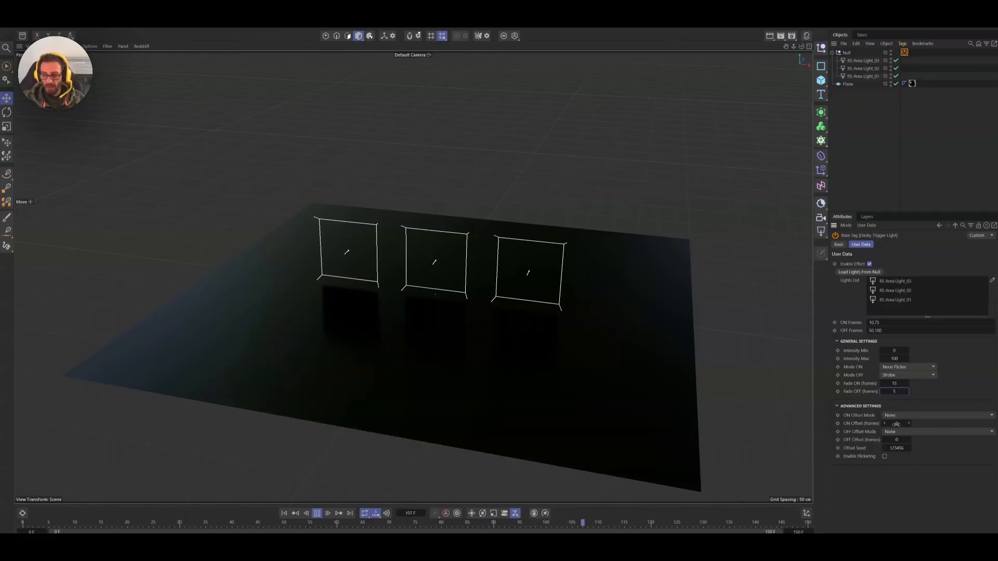
# - Set the trigger light's ON Offset to 10 frames and its OFF Offset to 5 frames
pyautogui.click(896, 423)
pyautogui.write('10')
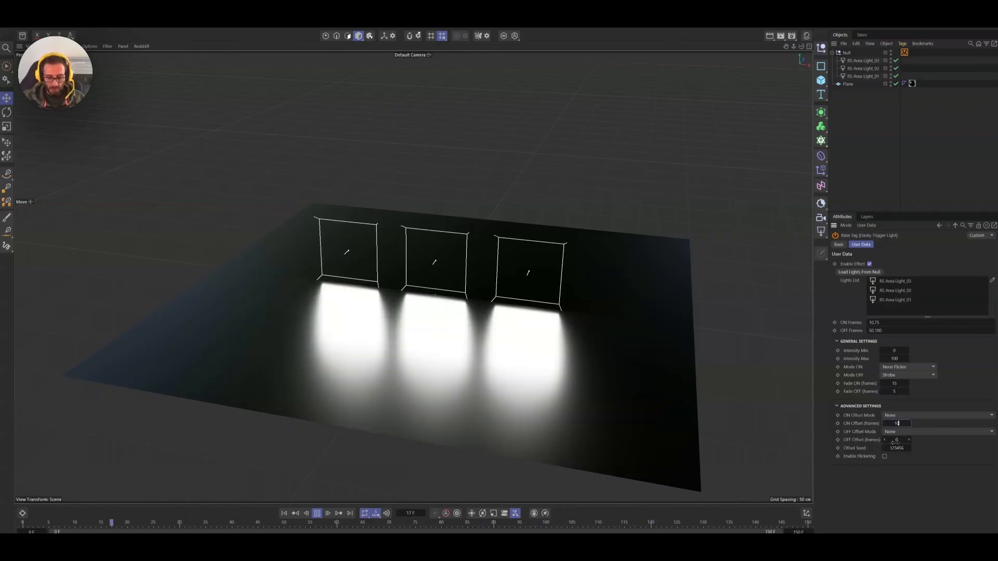
pyautogui.click(895, 439)
pyautogui.write('5')
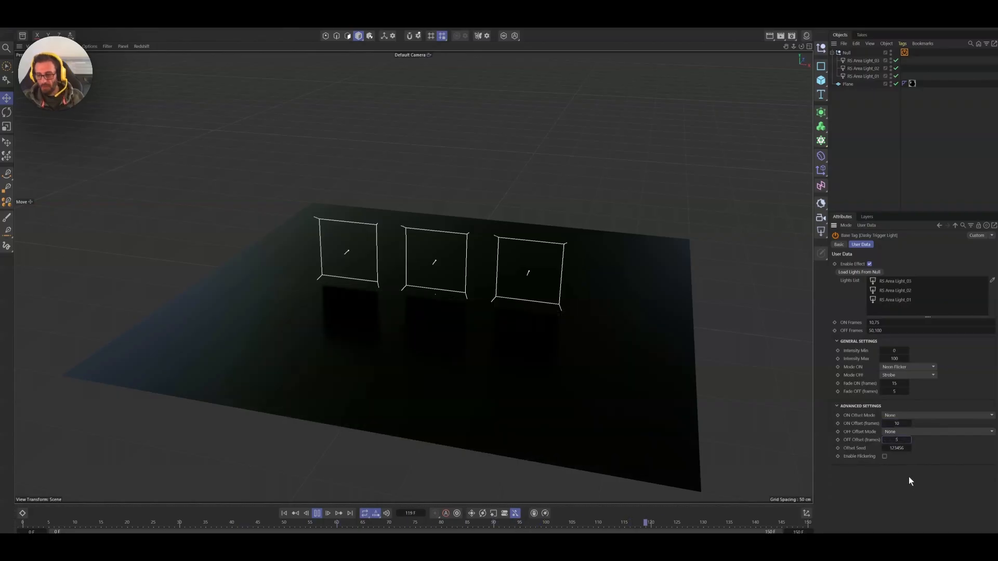
# - Set the ON Offset Mode to Sequence and the OFF Offset Mode to Random, and enable flickering on the trigger light
pyautogui.click(896, 414)
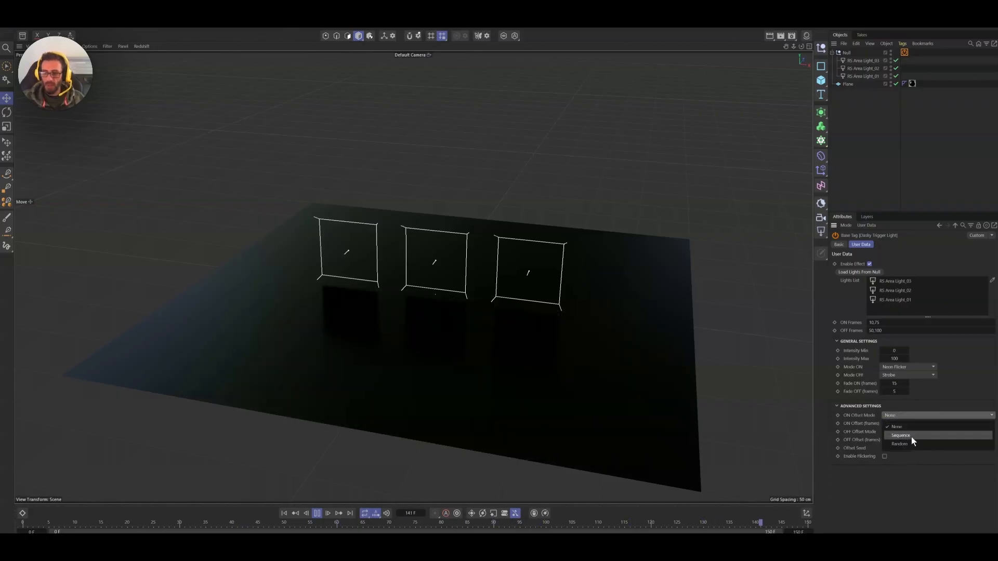
pyautogui.click(905, 436)
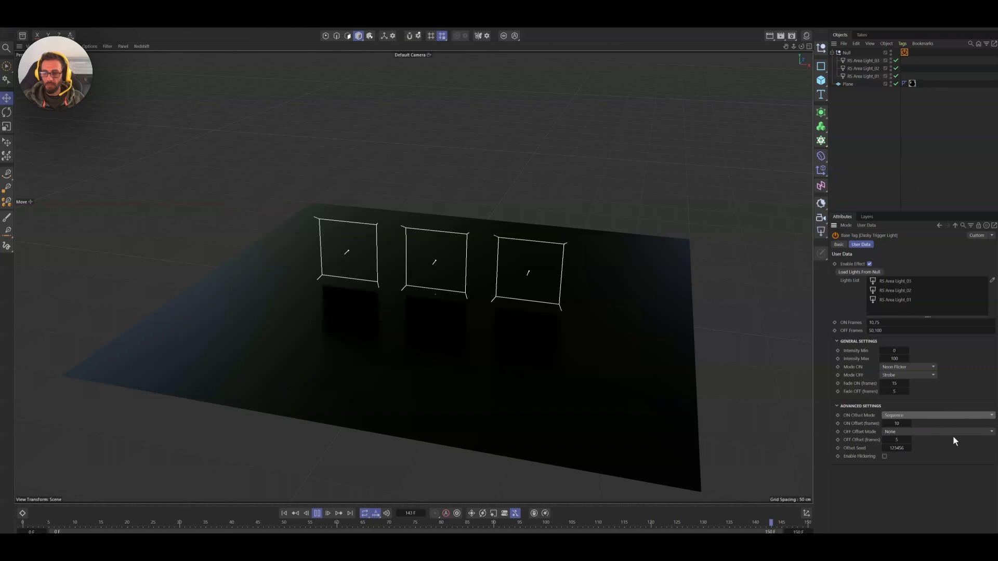
pyautogui.click(893, 432)
pyautogui.click(904, 460)
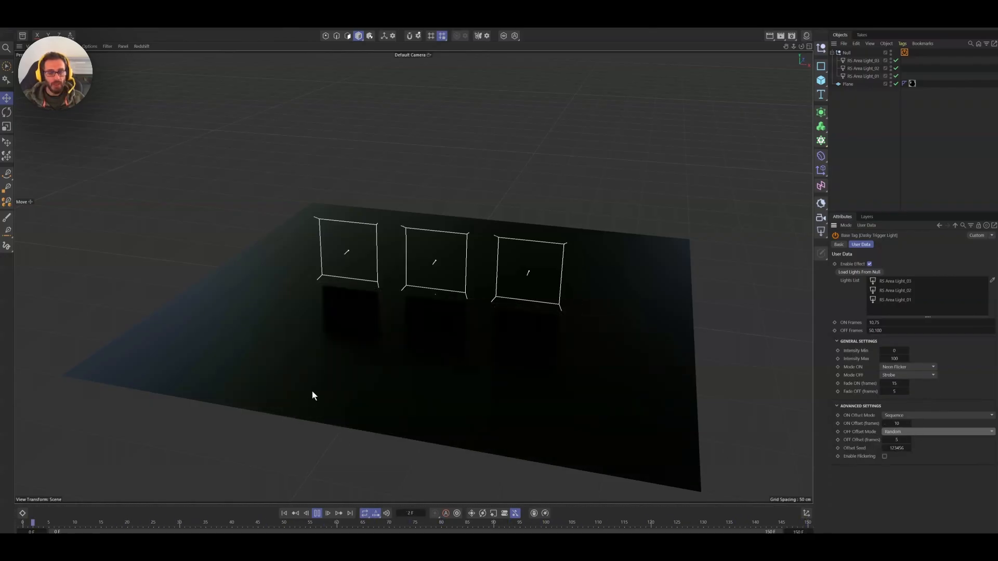
pyautogui.click(884, 456)
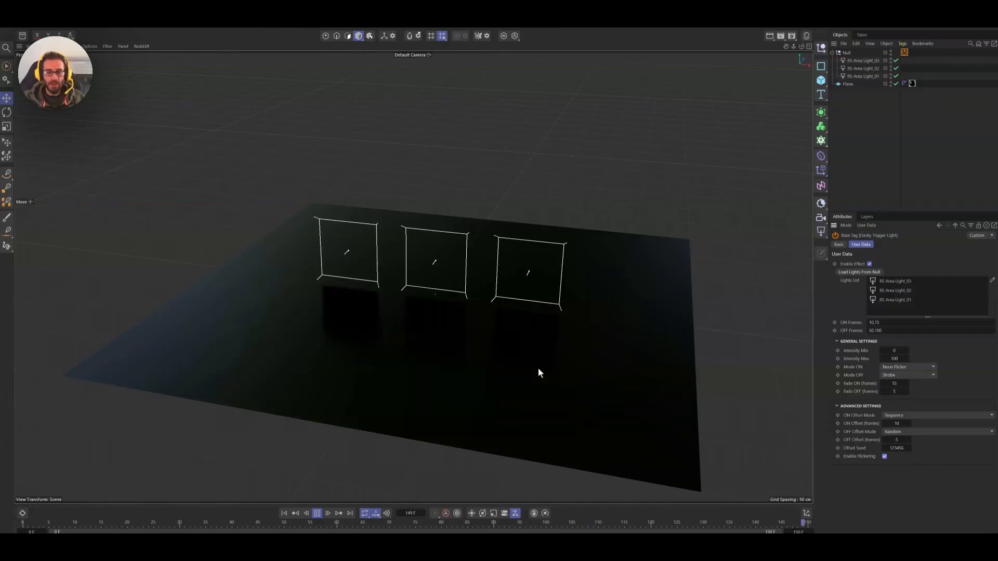
# - Reduce the trigger light to a single cycle with ON Frames at 10 and OFF Frames at 100
pyautogui.doubleClick(881, 323)
pyautogui.write('10')
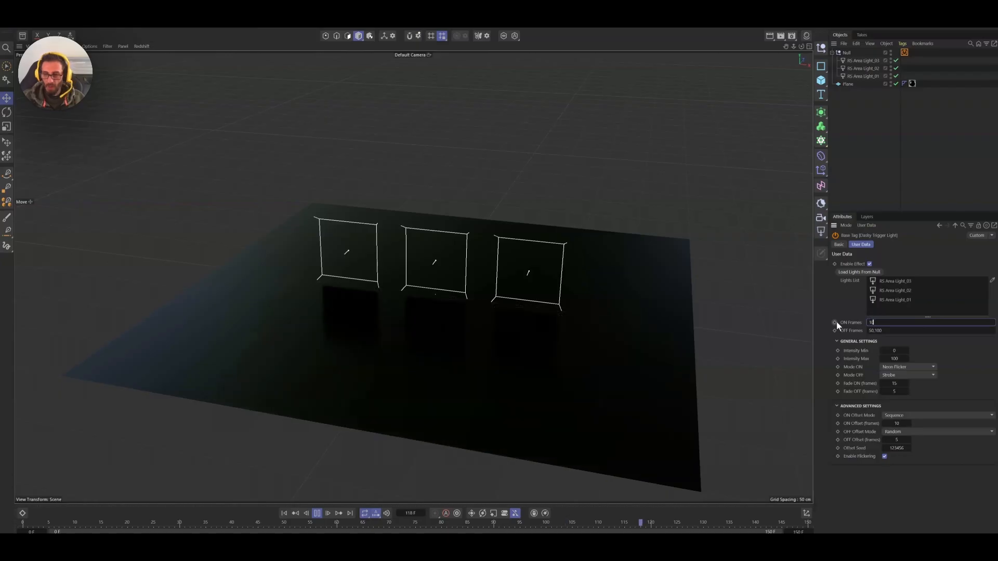
pyautogui.press('Tab')
pyautogui.write('10')
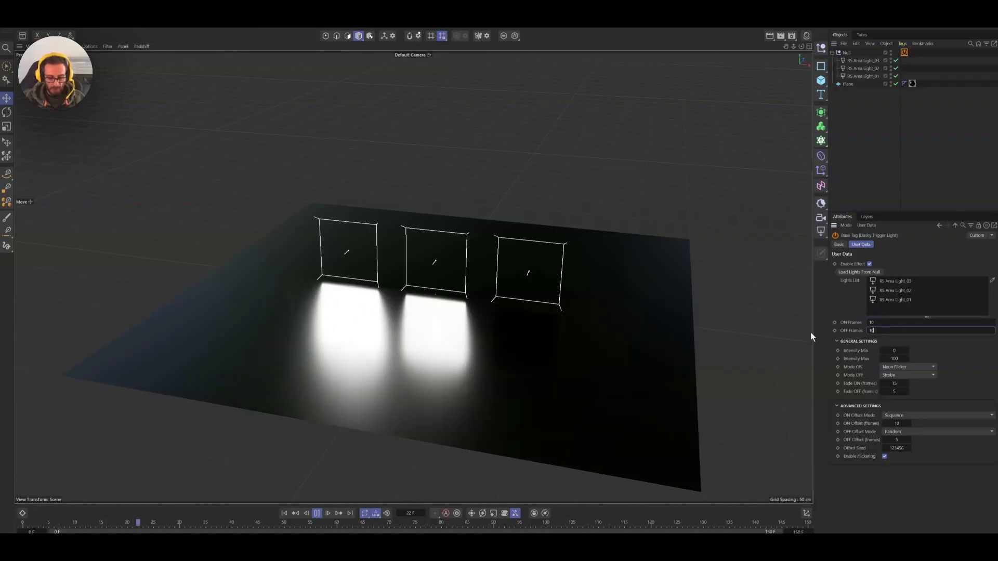
pyautogui.write('0')
pyautogui.press('Return')
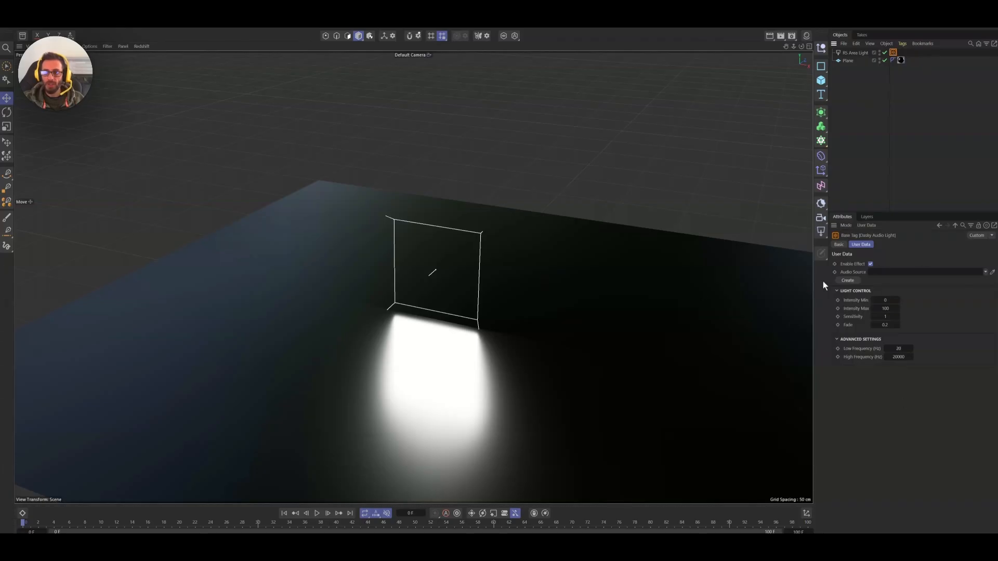
# - Create an audio source for the Dasky Audio Light tag from an audio file and play the animation
pyautogui.click(846, 281)
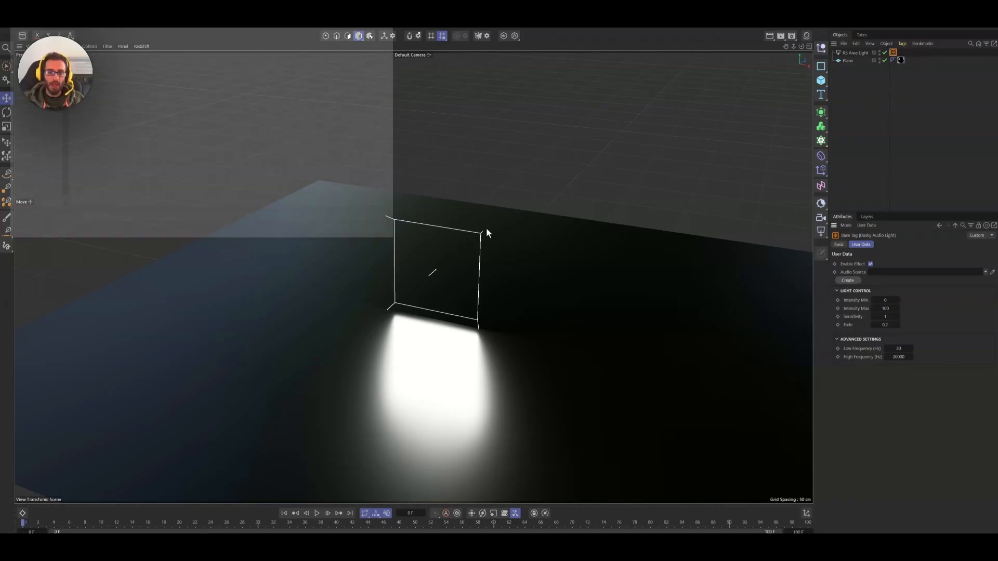
pyautogui.doubleClick(95, 64)
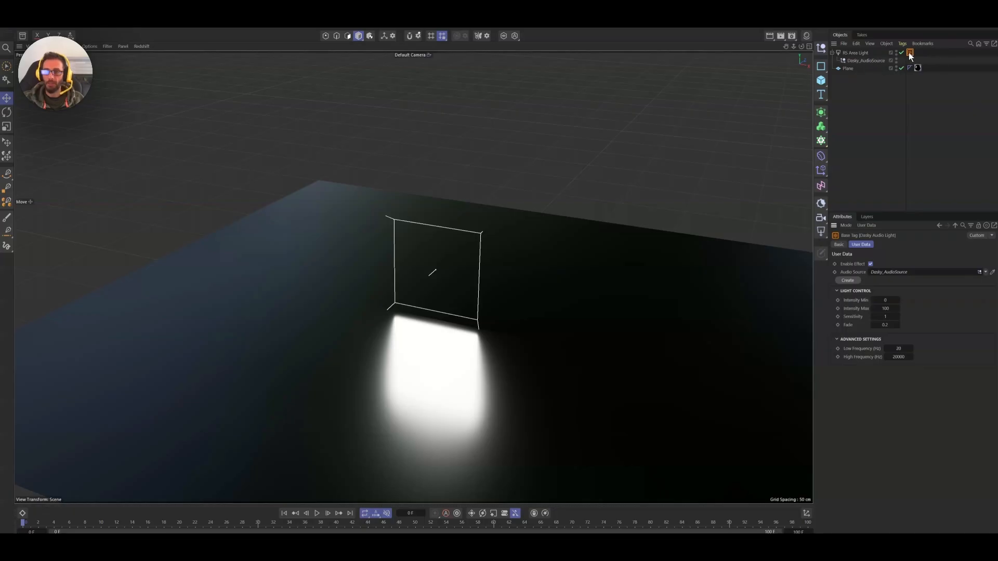
pyautogui.click(316, 513)
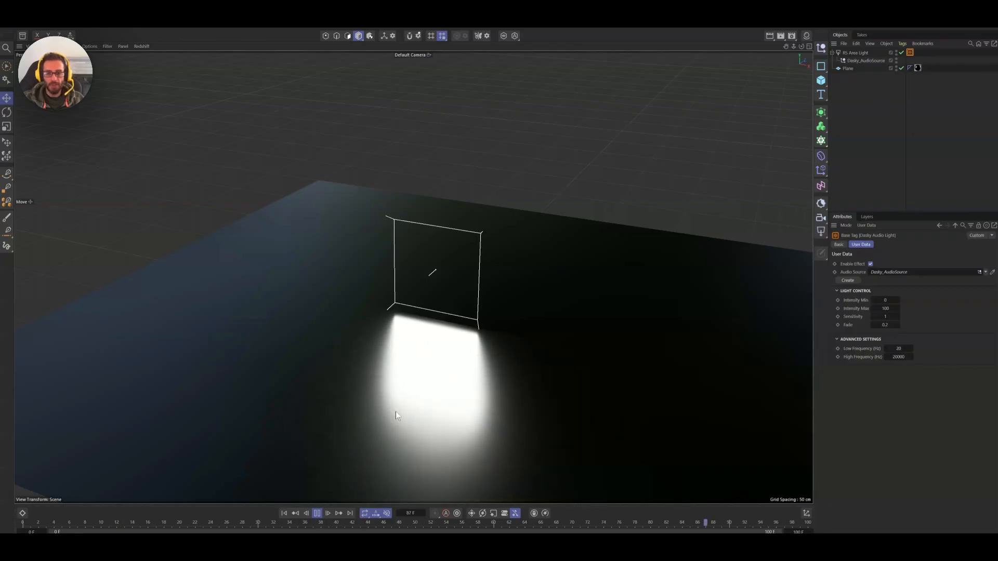
# - Extend the end of the timeline to 200 frames
pyautogui.doubleClick(797, 532)
pyautogui.write('200')
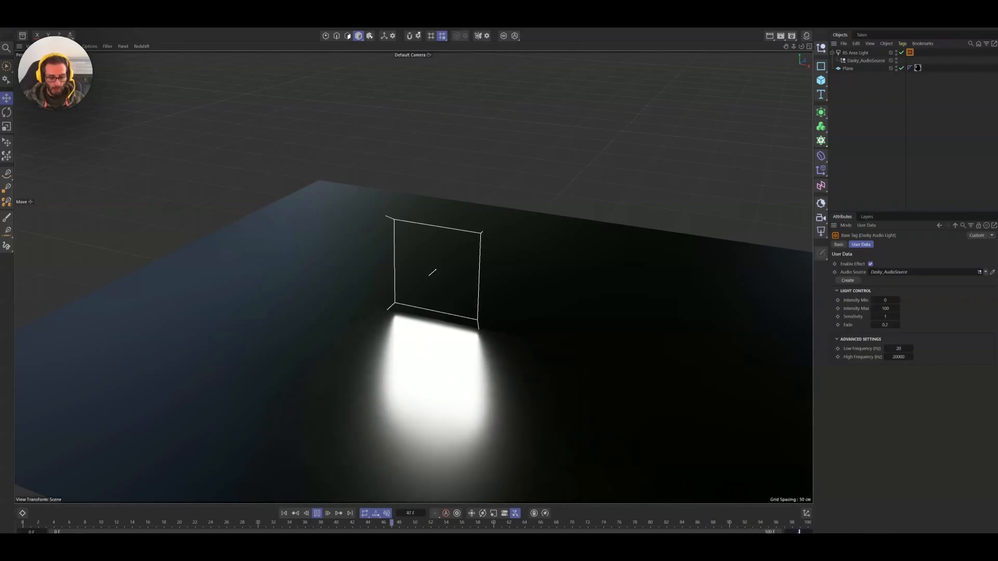
pyautogui.press('Return')
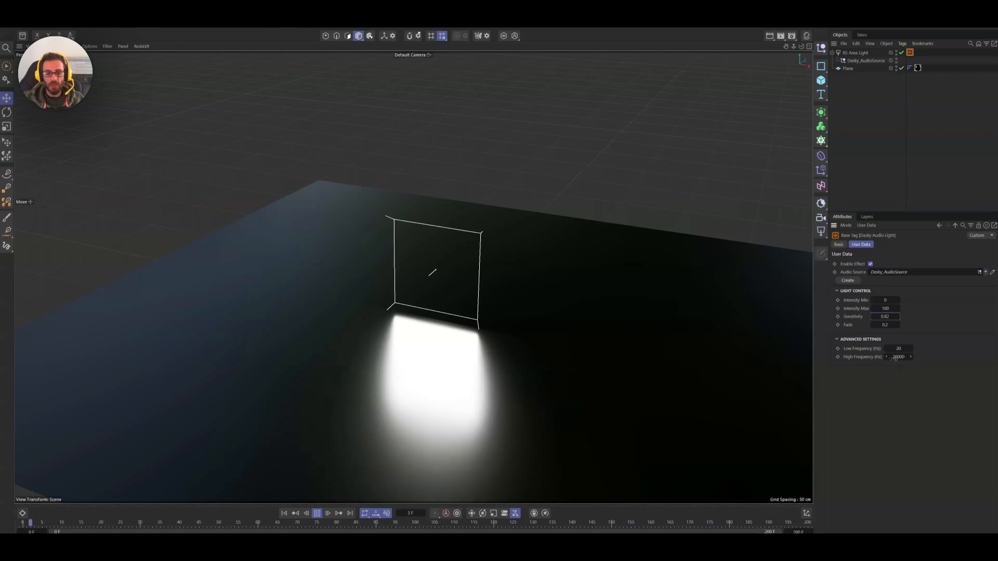
# - Set the audio light's Low Frequency to 8000 Hz and try a higher Fade before returning it to 0.2
pyautogui.click(899, 349)
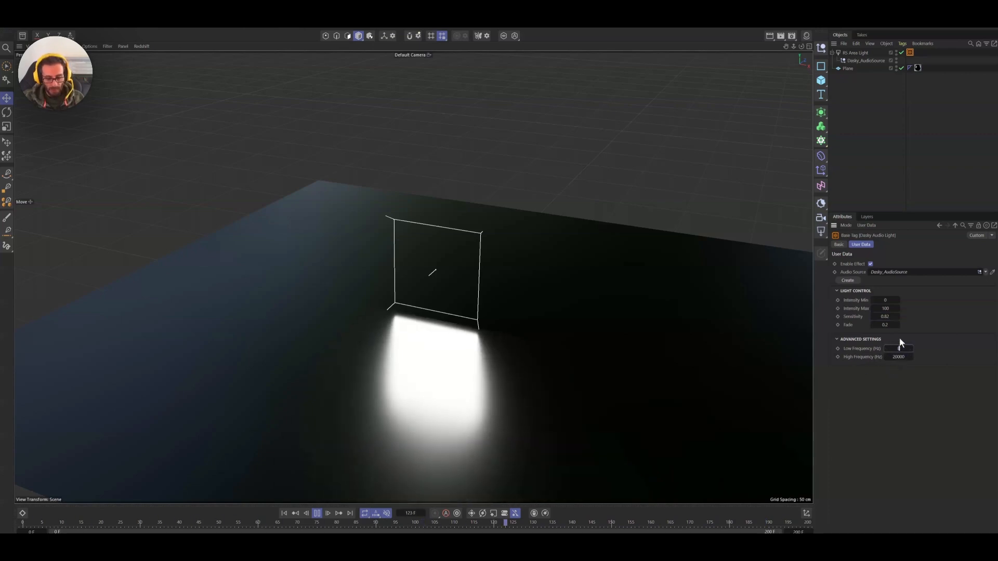
pyautogui.write('8000')
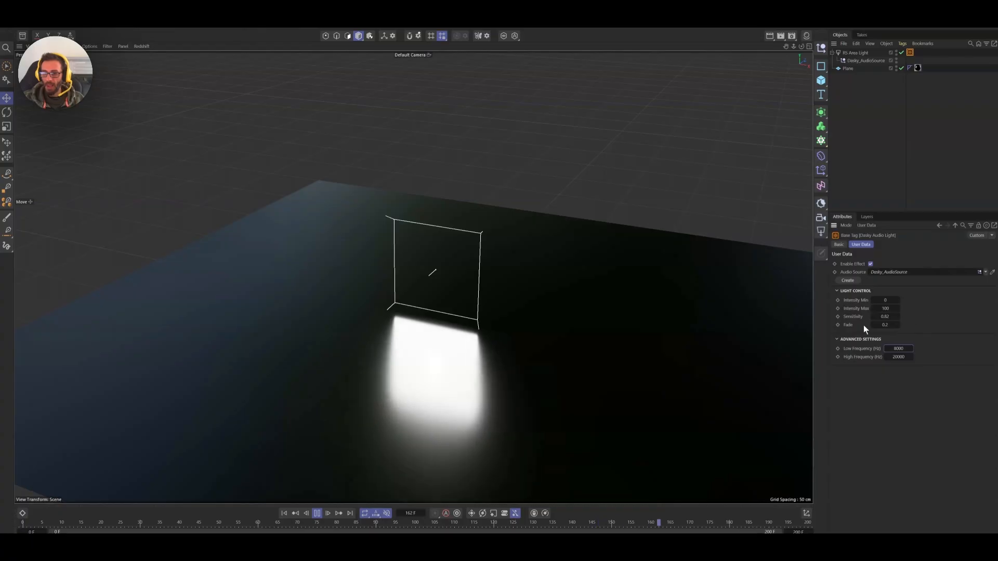
pyautogui.click(897, 324)
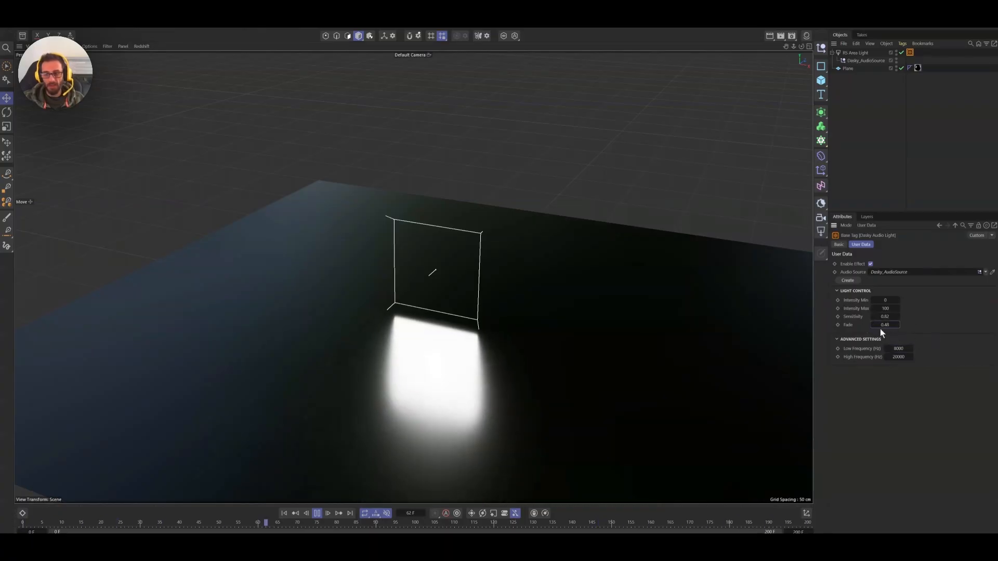
pyautogui.moveTo(873, 324); pyautogui.dragTo(858, 325)
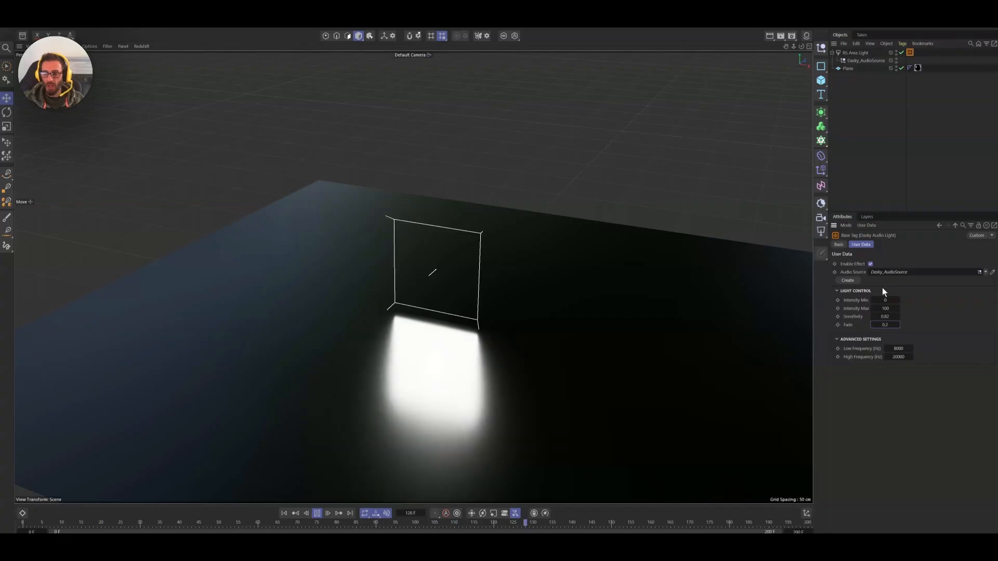